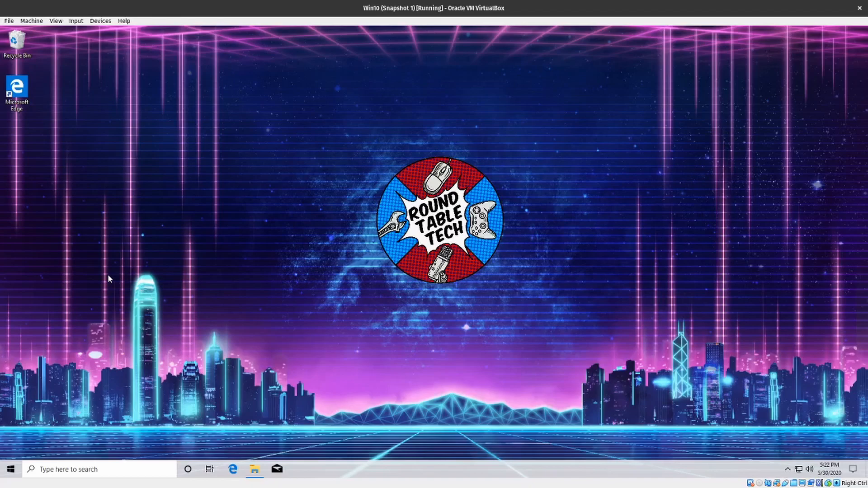
Step: Install WinZip Driver Updater from wzdu53 in the Downloads folder, and allow notifications from its website
left_click(255, 468)
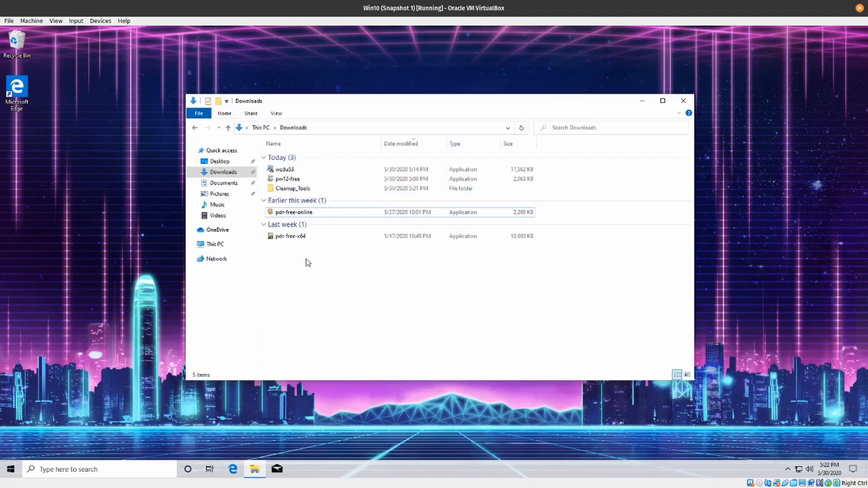
left_click(285, 170)
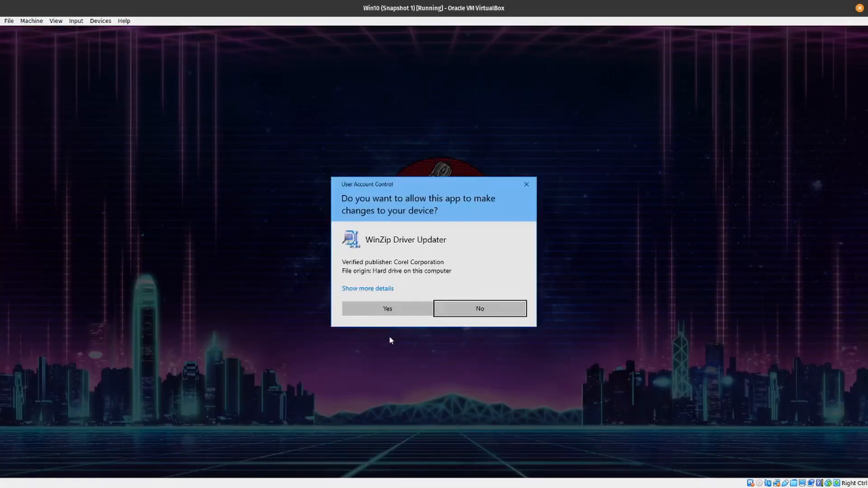
left_click(385, 305)
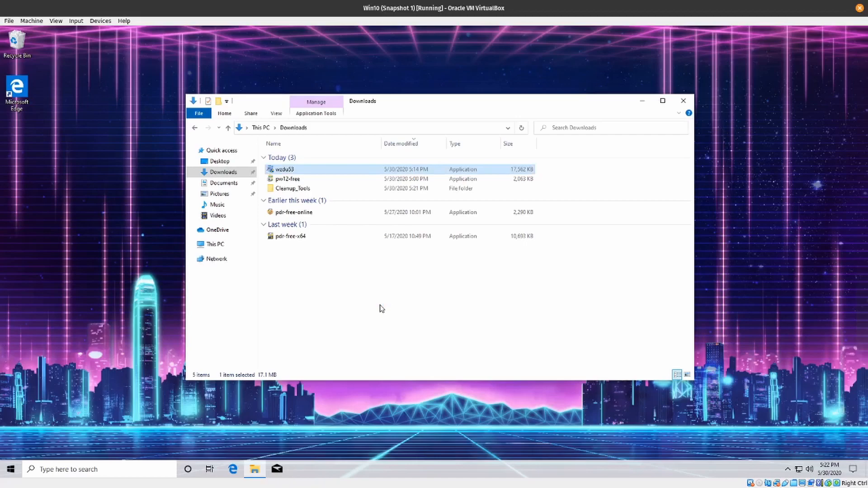
left_click(520, 320)
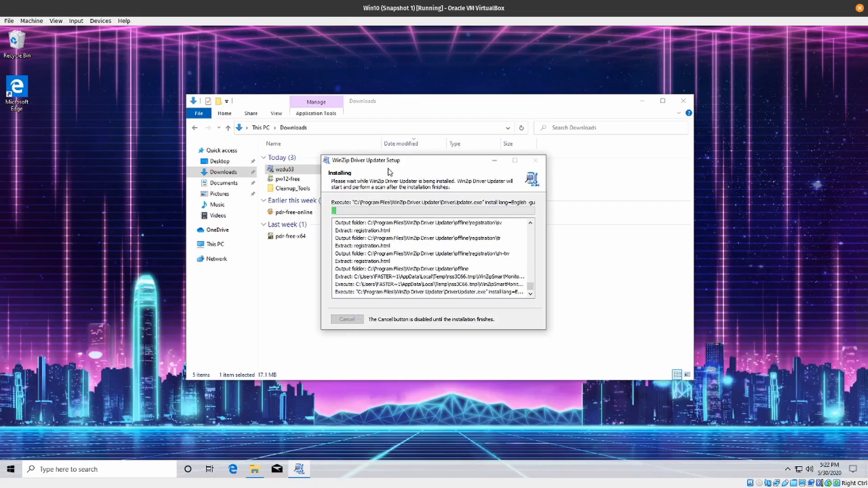
left_click_drag(387, 164, 557, 51)
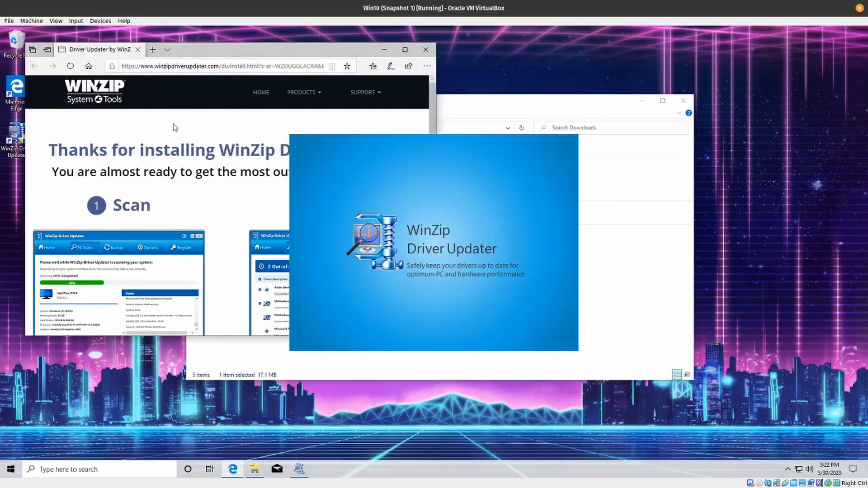
double_click(218, 48)
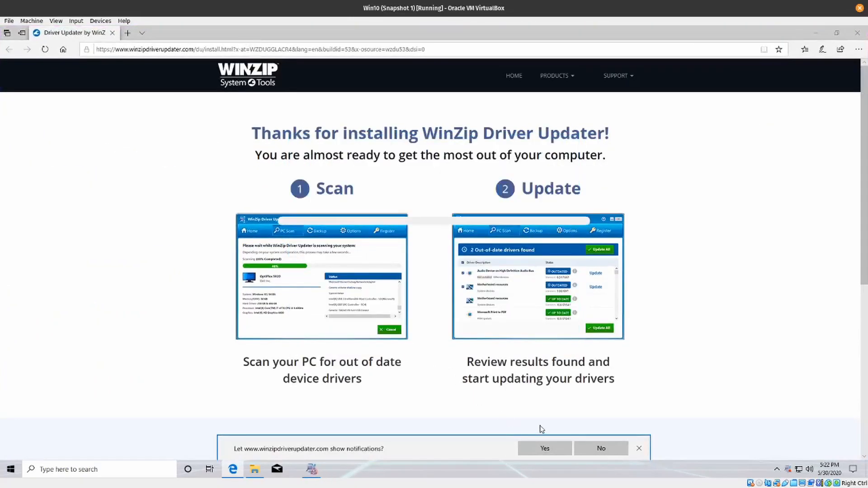
left_click(555, 451)
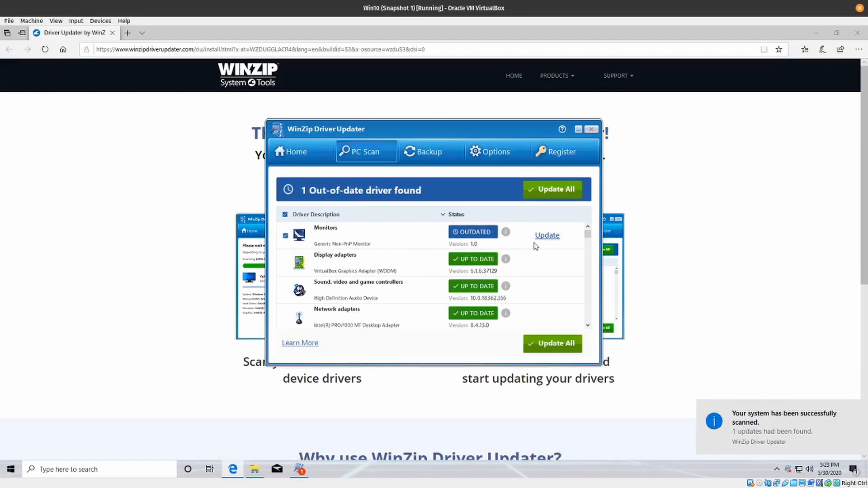
Step: Update the outdated Generic Non-PnP Monitor driver without registering, and acknowledge the completed update
left_click(547, 236)
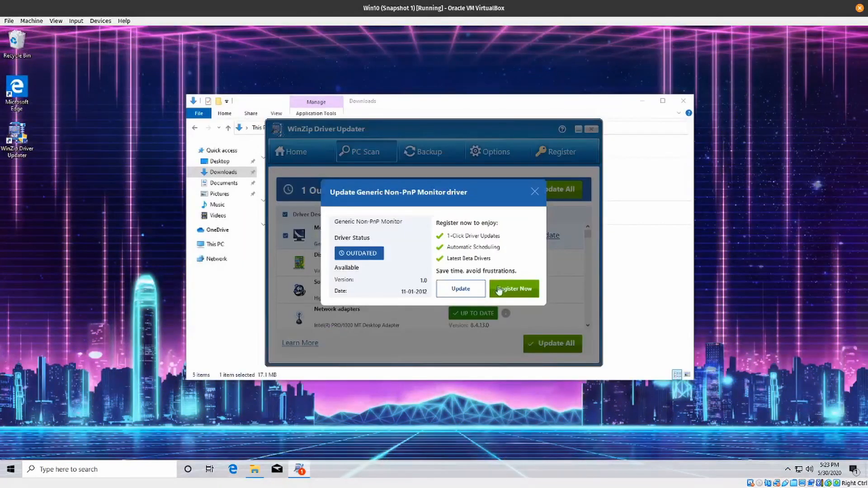
left_click(461, 291)
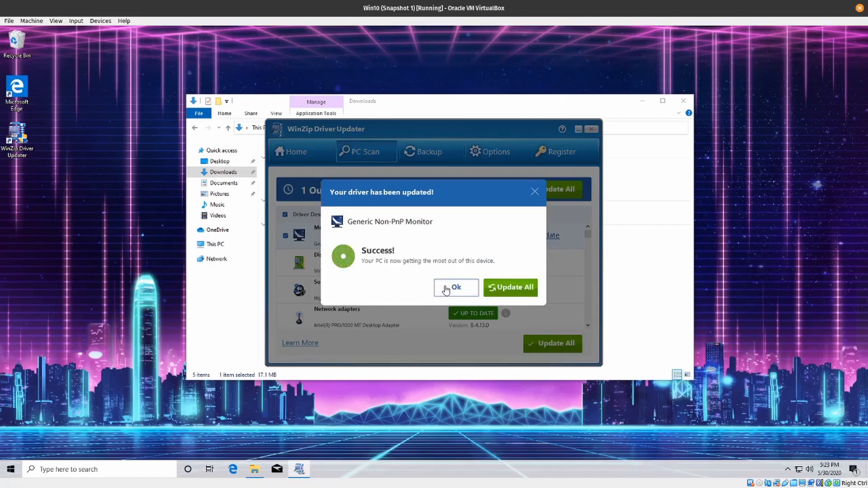
left_click(446, 288)
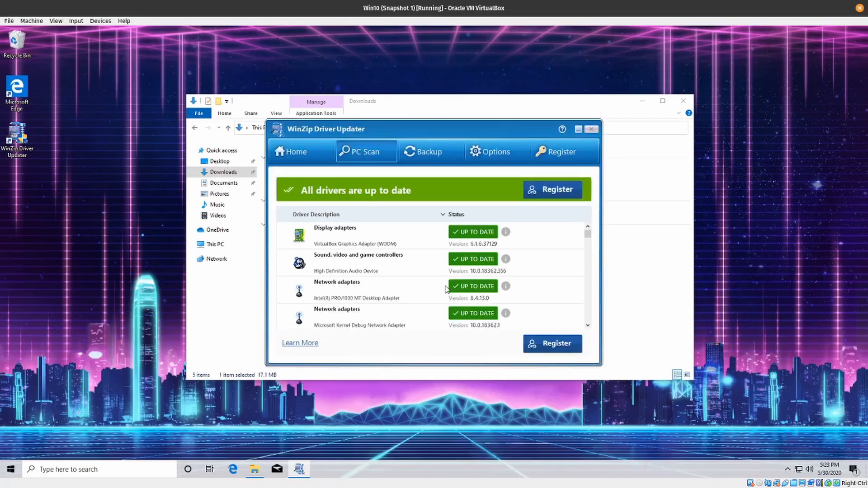
Step: Review the status of the scanned drivers in the list, and close the WinZip Driver Updater window
scroll(375, 258, "down", 3)
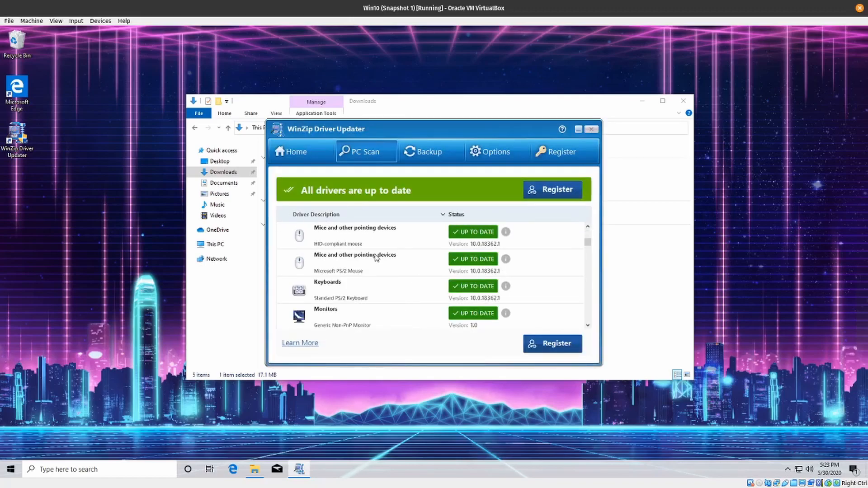
scroll(375, 258, "down", 2)
scroll(375, 258, "up", 5)
scroll(380, 257, "down", 3)
scroll(382, 257, "down", 2)
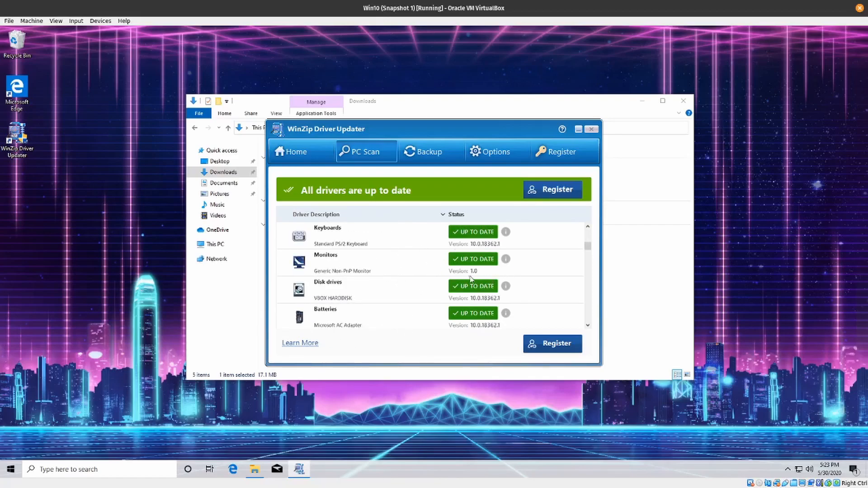
left_click(591, 129)
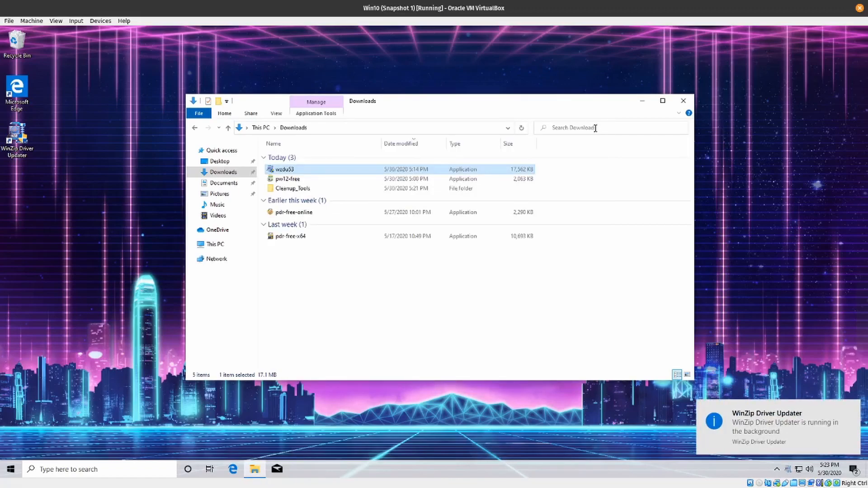
Step: Run rkill from the Cleanup_Tools folder in Downloads, allowing it to make changes to the device
left_click(276, 179)
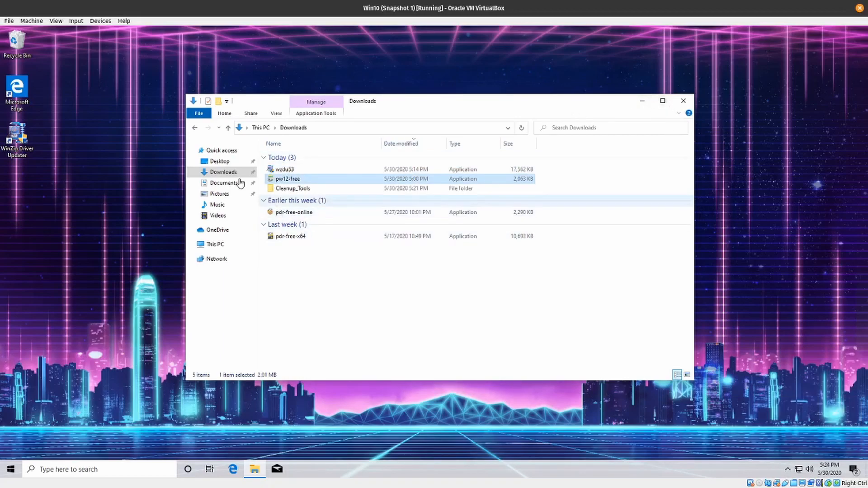
double_click(295, 192)
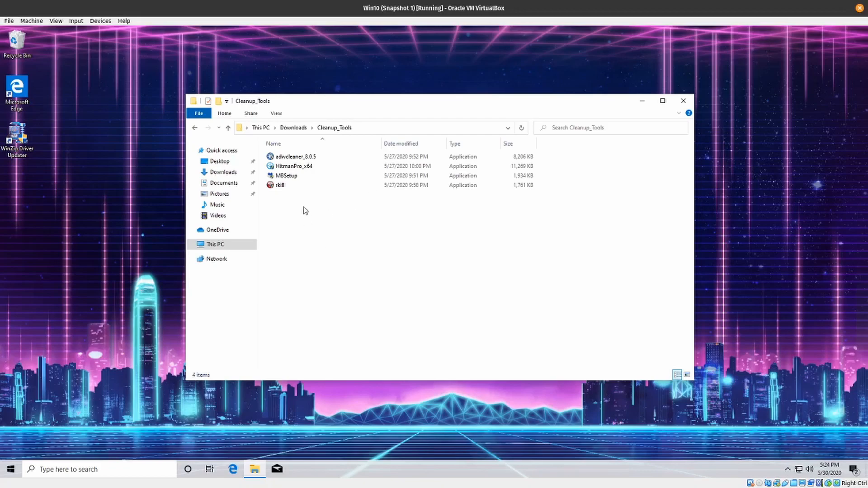
double_click(280, 185)
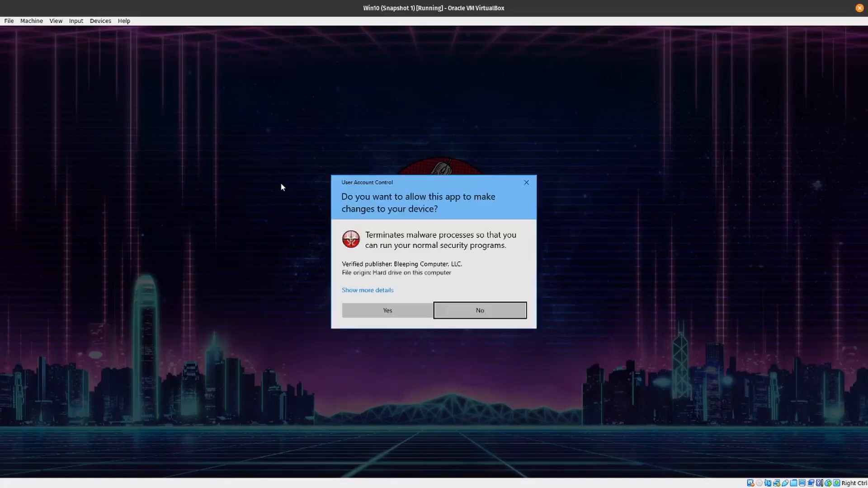
left_click(384, 315)
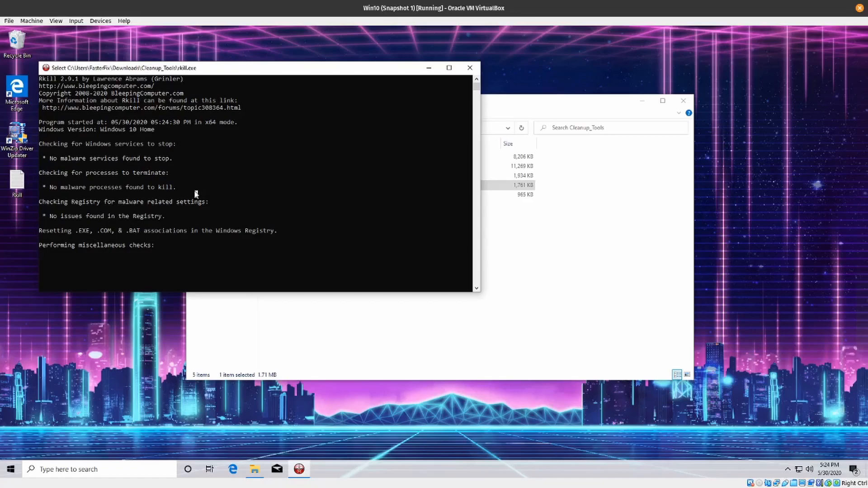
left_click_drag(172, 68, 233, 41)
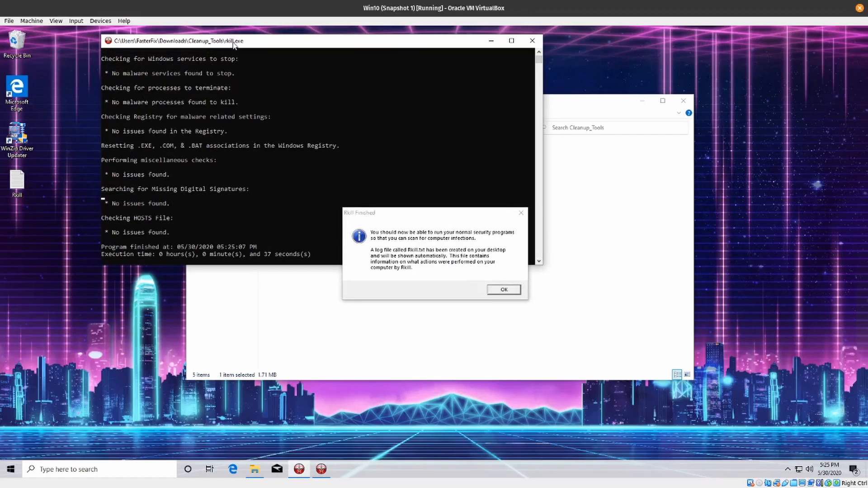
Step: Acknowledge that Rkill has finished, read through its log file and close the log
left_click(503, 290)
left_click(108, 197)
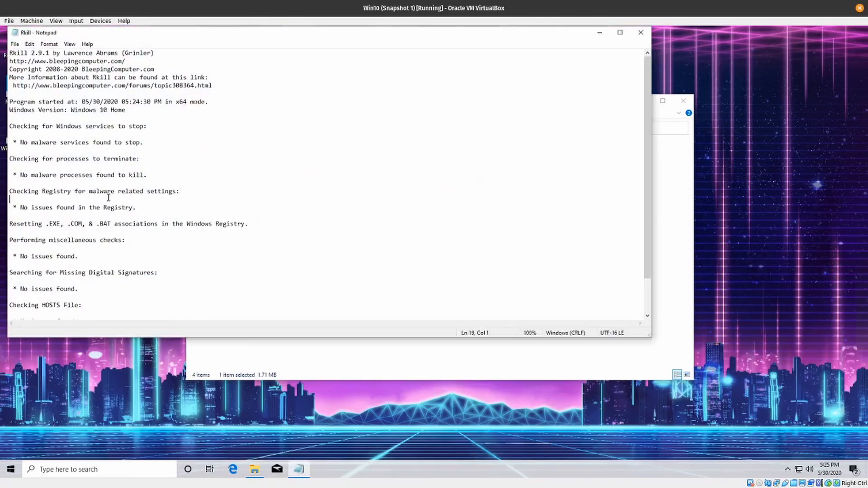
scroll(108, 197, "down", 2)
scroll(108, 198, "up", 2)
left_click(644, 34)
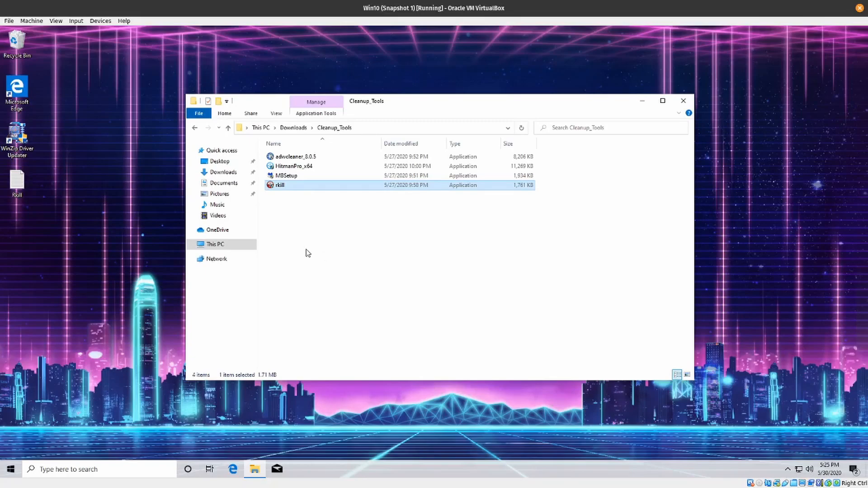
Step: Install Malwarebytes from MBSetup in the Cleanup_Tools folder, allowing it to make changes to the device
double_click(284, 176)
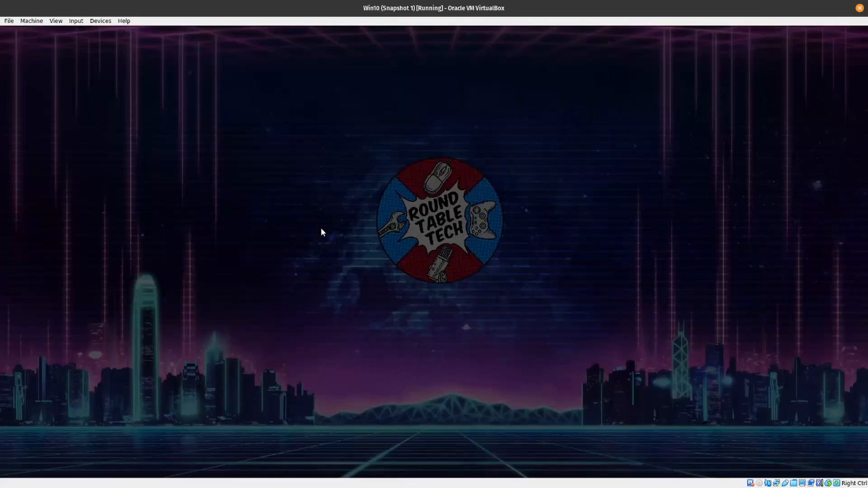
left_click(415, 305)
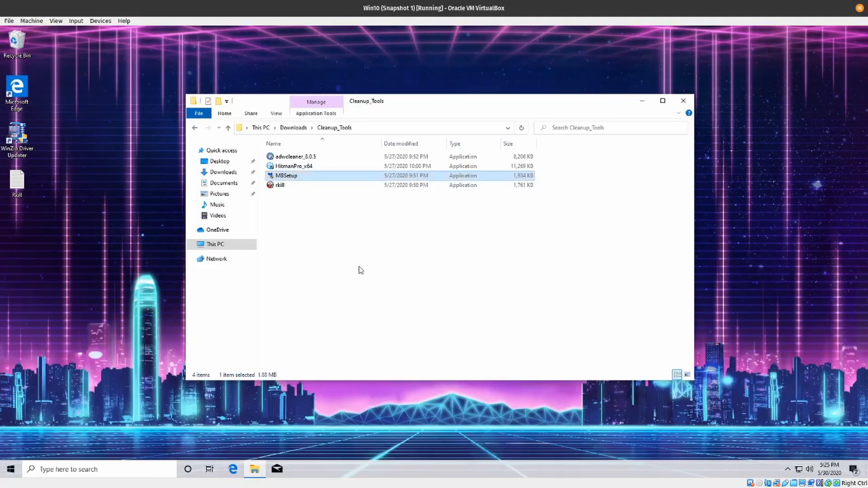
left_click(355, 271)
left_click(420, 237)
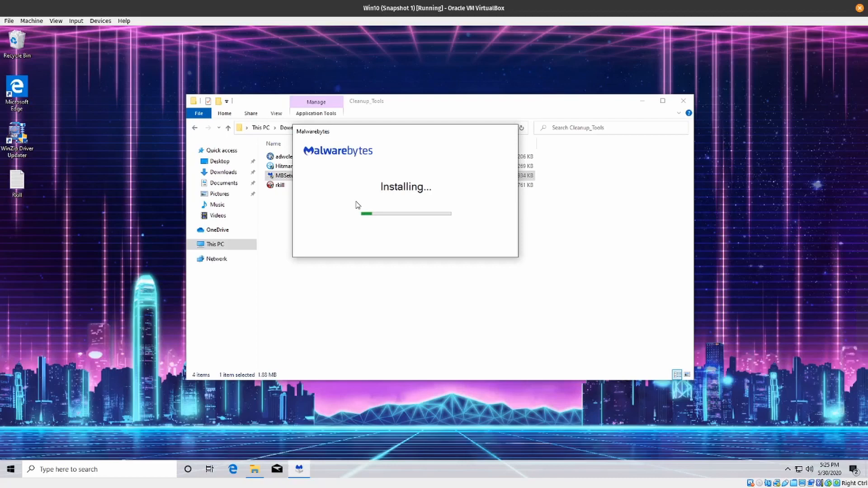
left_click_drag(391, 132, 530, 63)
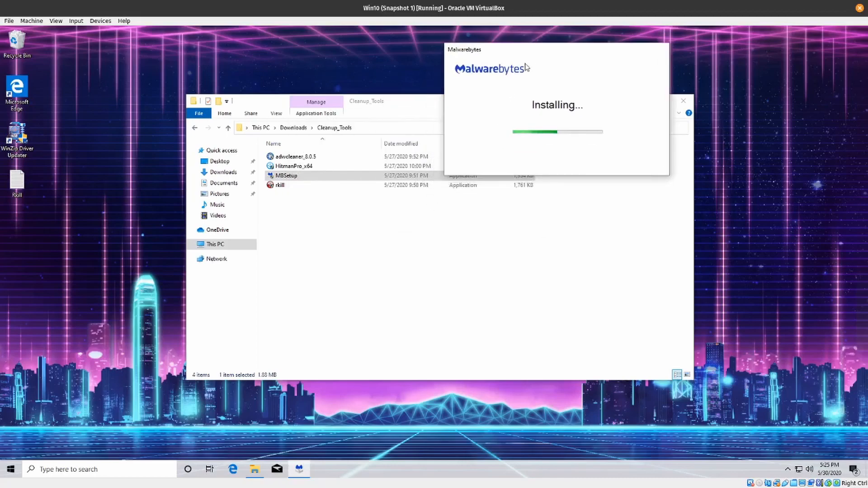
left_click_drag(406, 103, 257, 184)
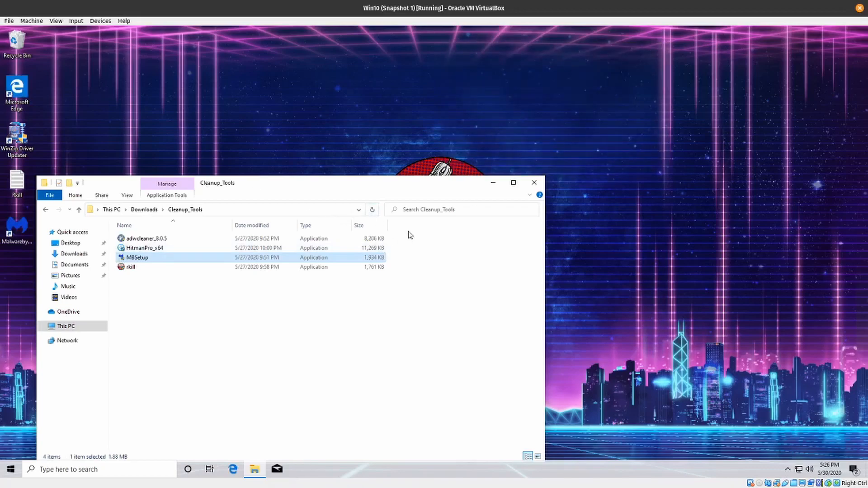
Step: Launch Malwarebytes from the desktop and complete its welcome screens, postponing the purchase and starting with the 14-day Premium trial
left_click(18, 230)
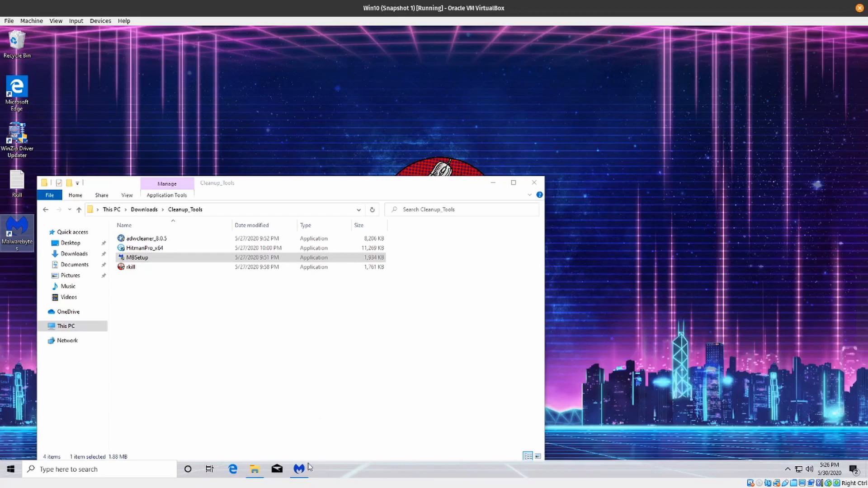
left_click(459, 149)
left_click(214, 195)
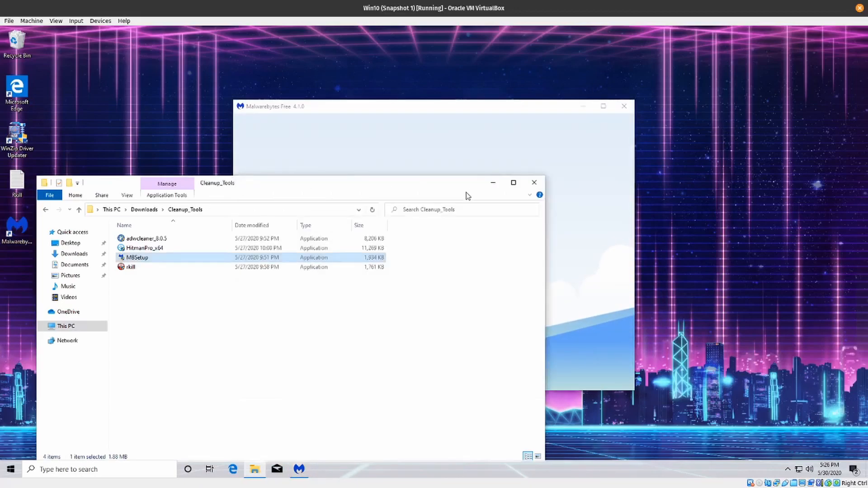
left_click(495, 188)
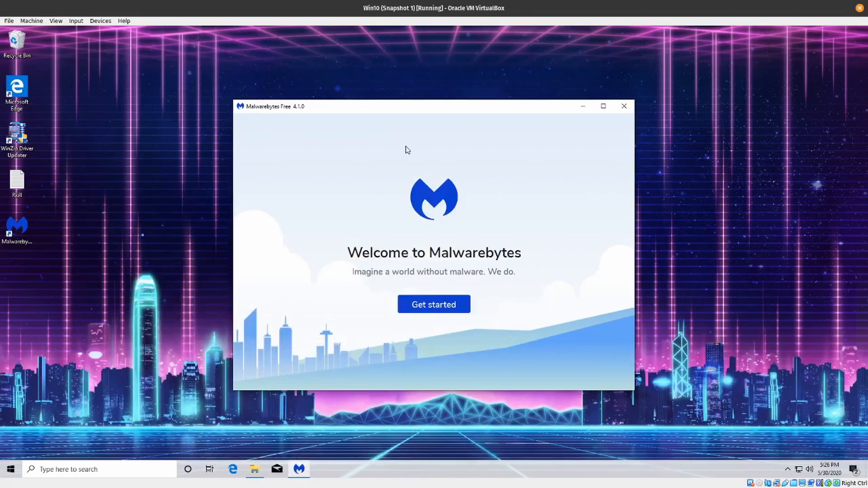
left_click(424, 305)
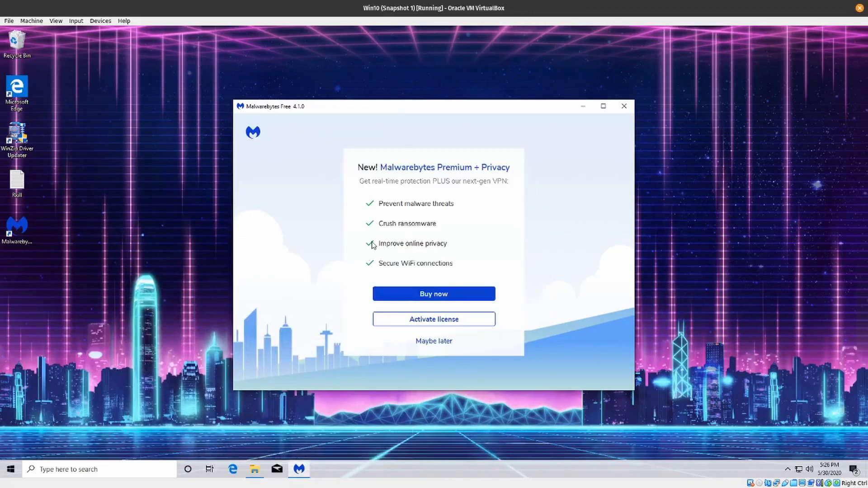
left_click(442, 344)
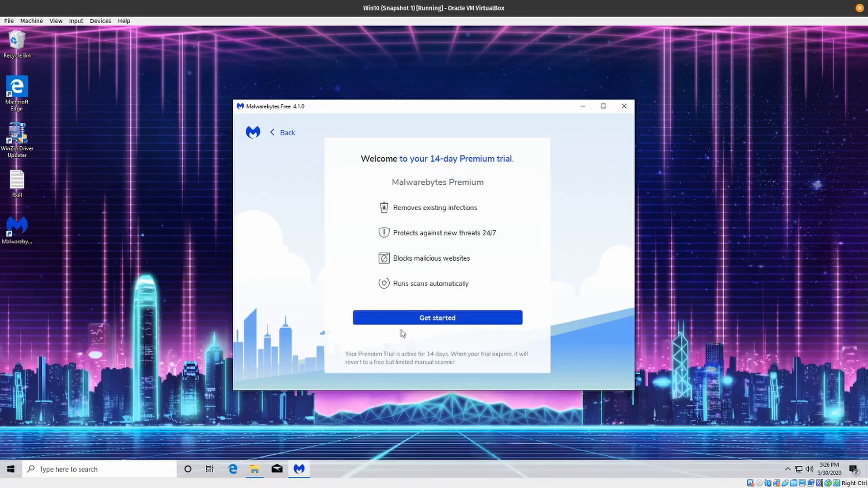
left_click(439, 319)
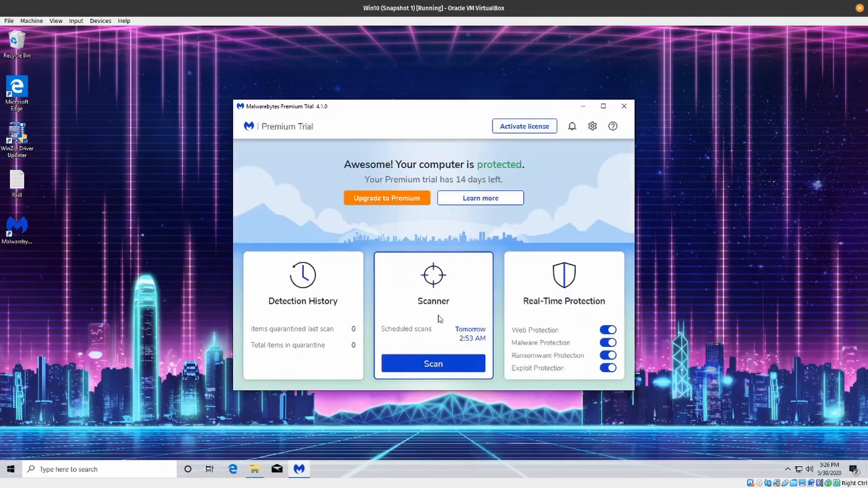
Step: Try to deactivate the 14-day Premium trial in the Malwarebytes account settings
left_click(593, 127)
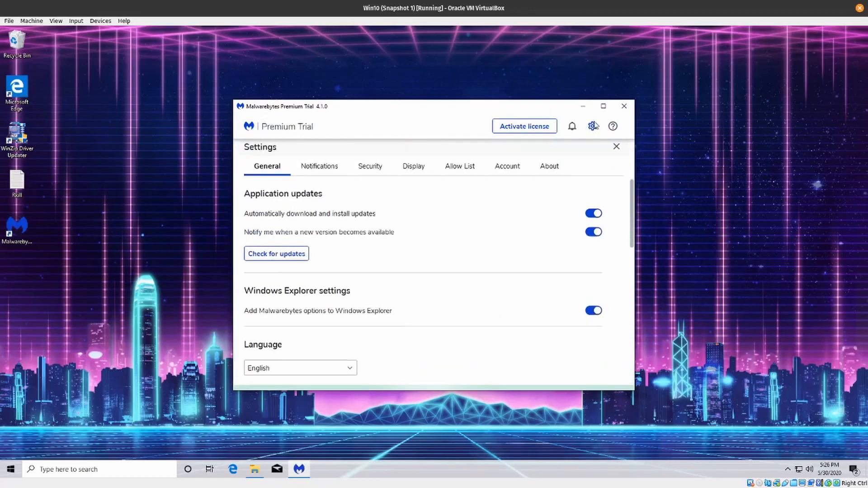
left_click(505, 178)
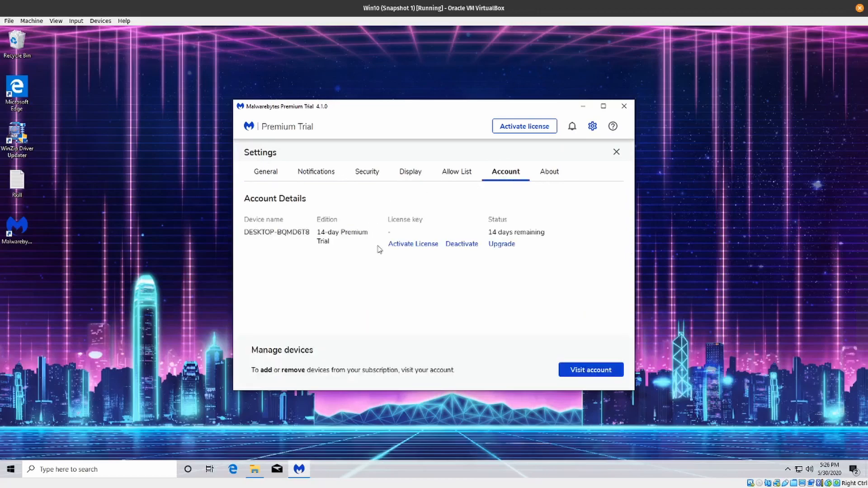
left_click(459, 245)
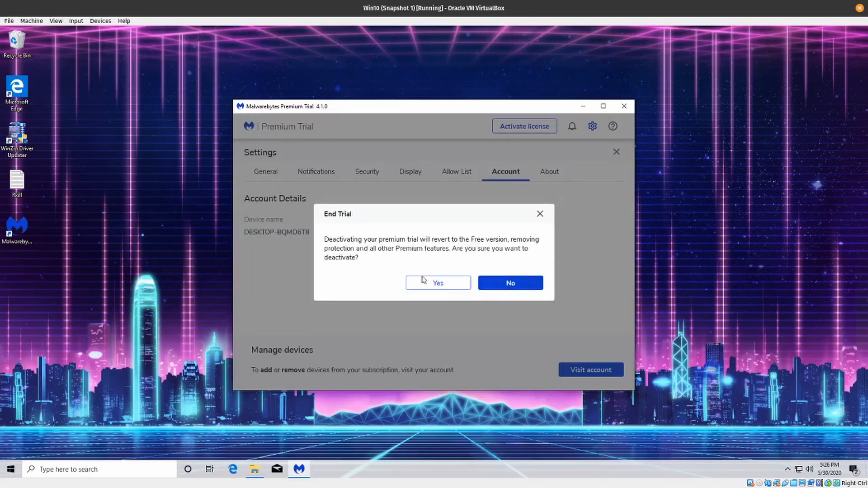
left_click(483, 288)
left_click(405, 310)
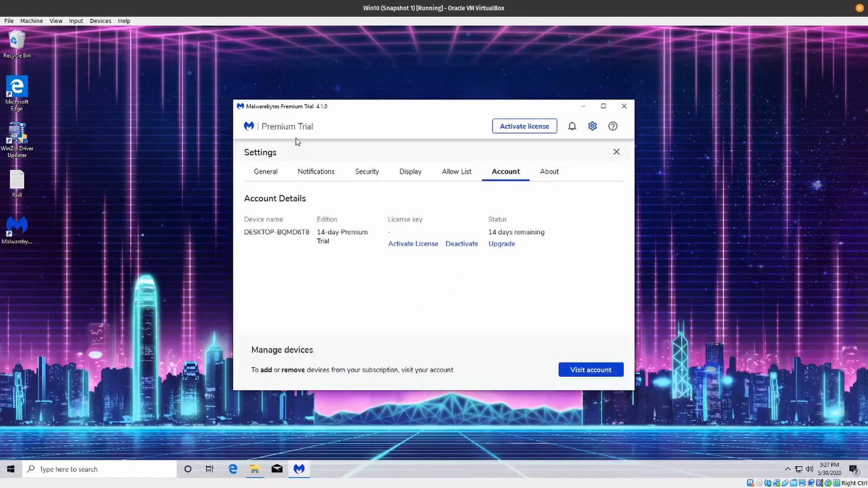
Step: Leave the Malwarebytes settings and run a threat scan
left_click(258, 174)
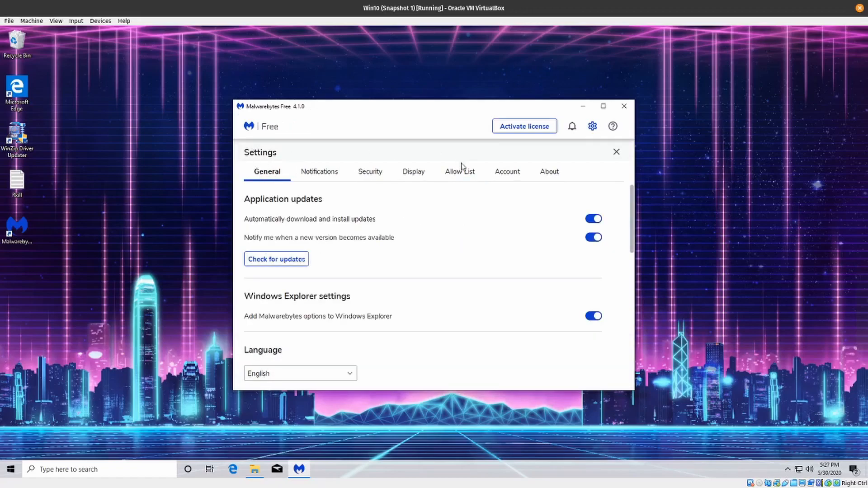
left_click(616, 152)
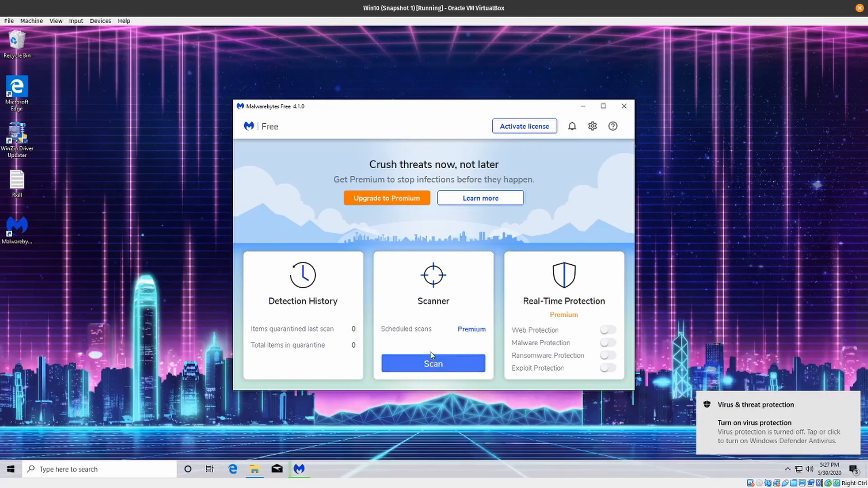
left_click(432, 360)
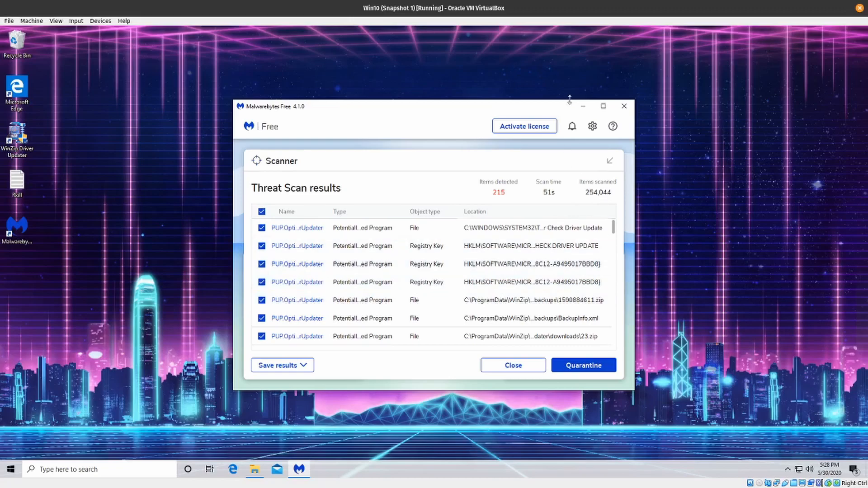
Step: Look through the threat scan results in a maximized window and quarantine all detected items
left_click(603, 106)
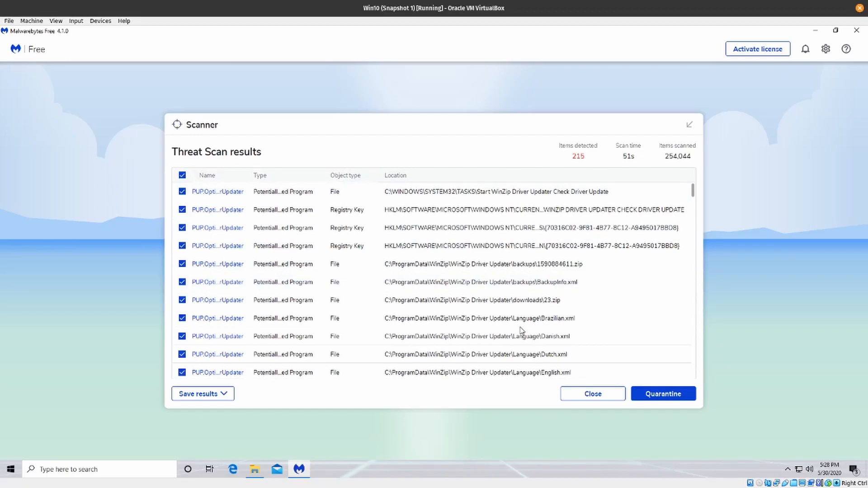
scroll(521, 330, "down", 3)
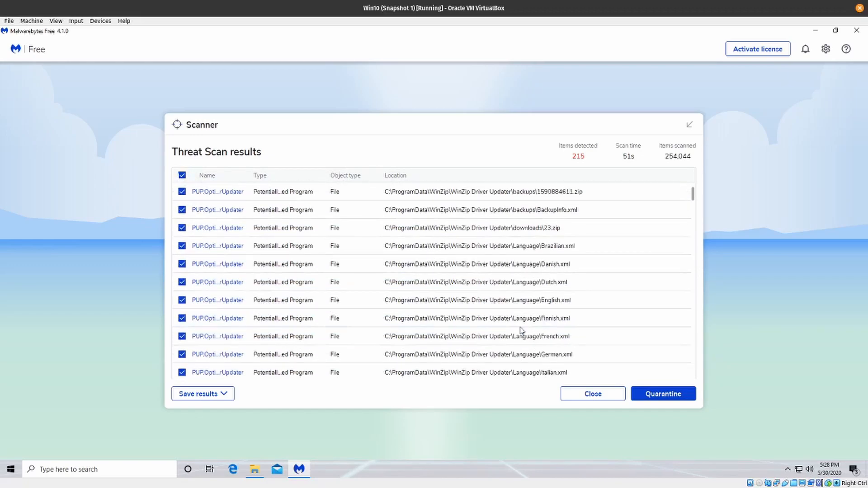
scroll(521, 329, "down", 8)
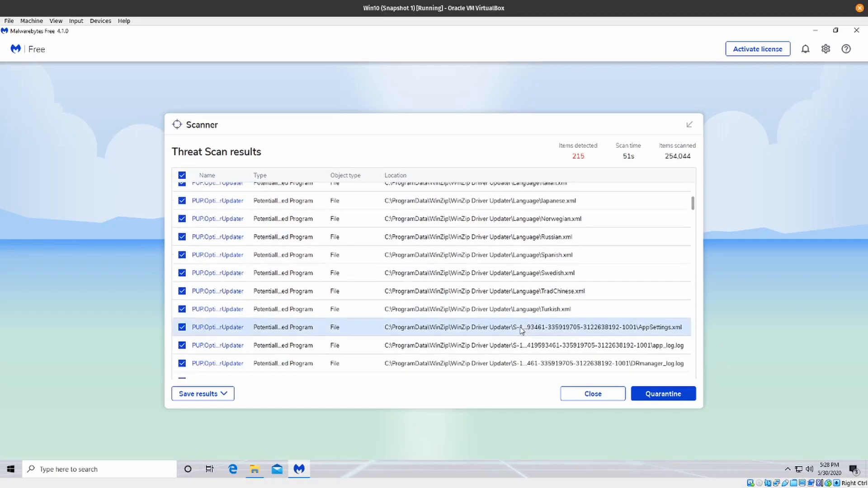
scroll(520, 330, "down", 3)
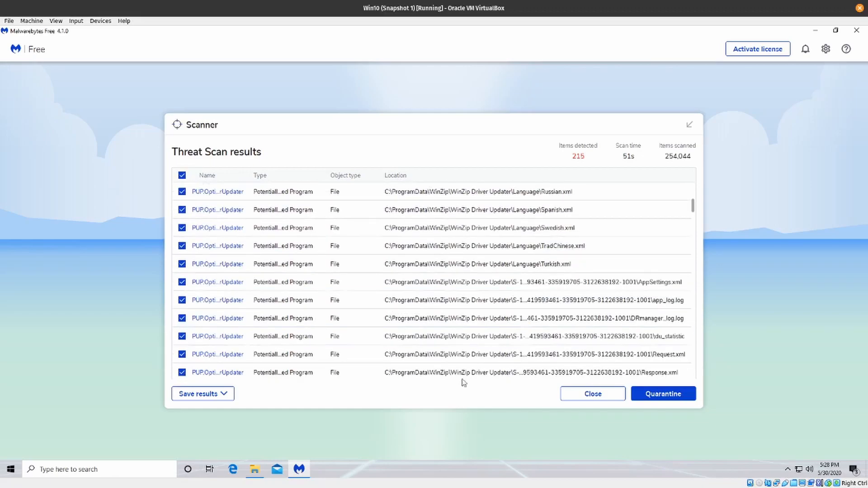
left_click(669, 390)
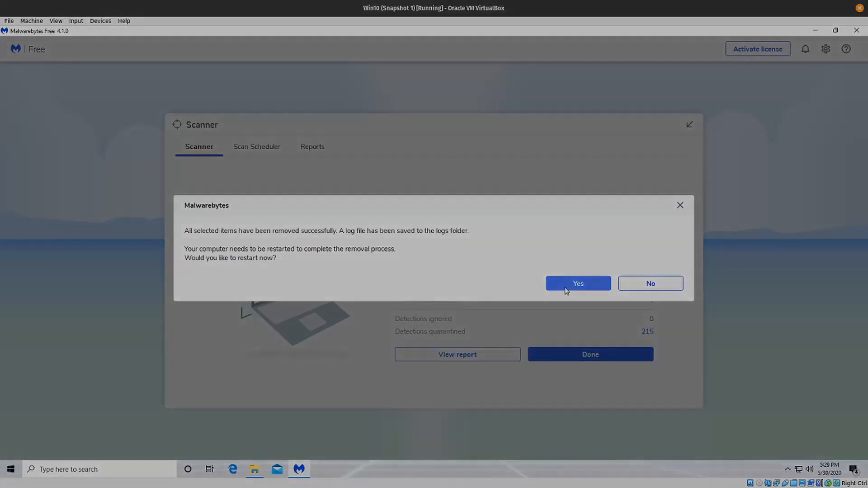
Step: Restart the computer to complete the removal, and dismiss the threat scan summary when closing Malwarebytes
left_click(575, 283)
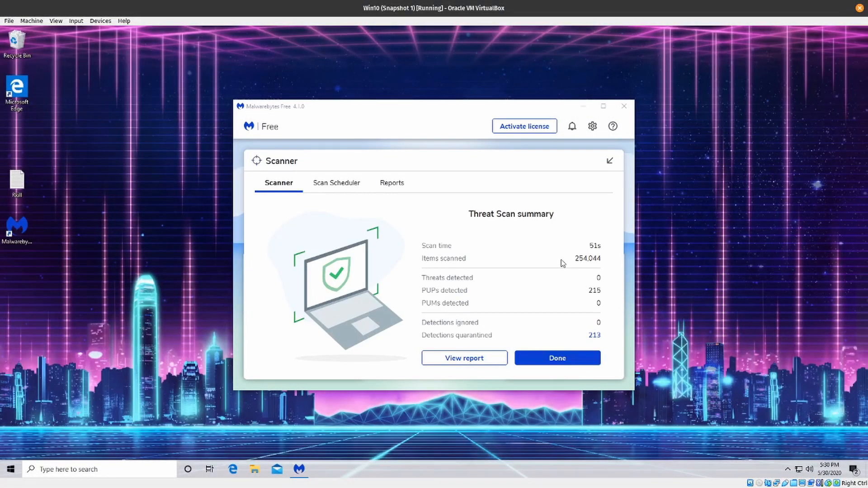
left_click(551, 362)
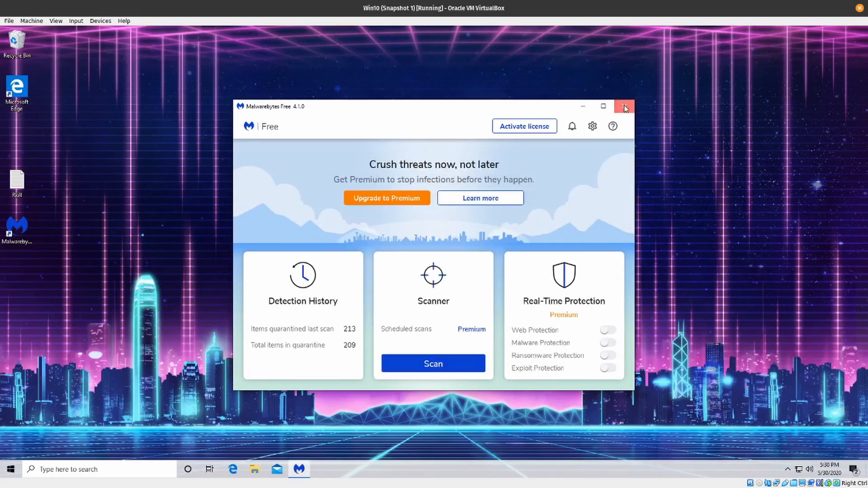
left_click(623, 107)
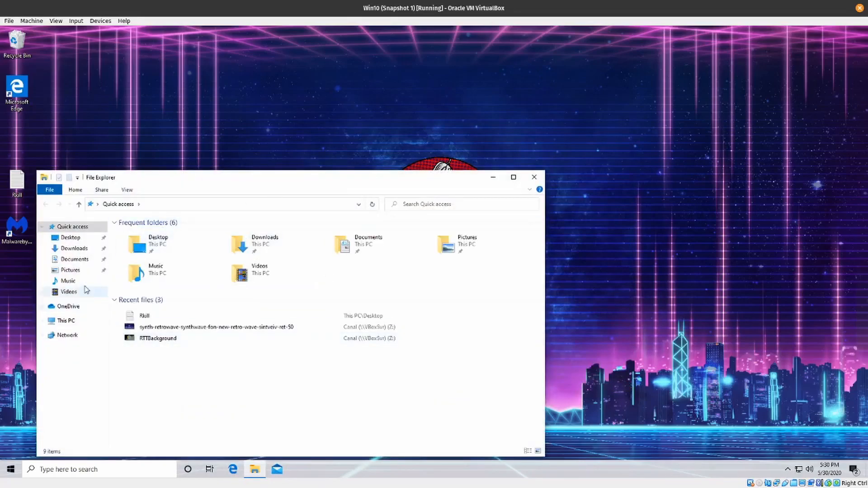
Step: Run an AdwCleaner scan using adwcleaner_8.0.5 from the Cleanup_Tools folder in Downloads, agreeing to its license agreement
left_click(86, 248)
double_click(123, 254)
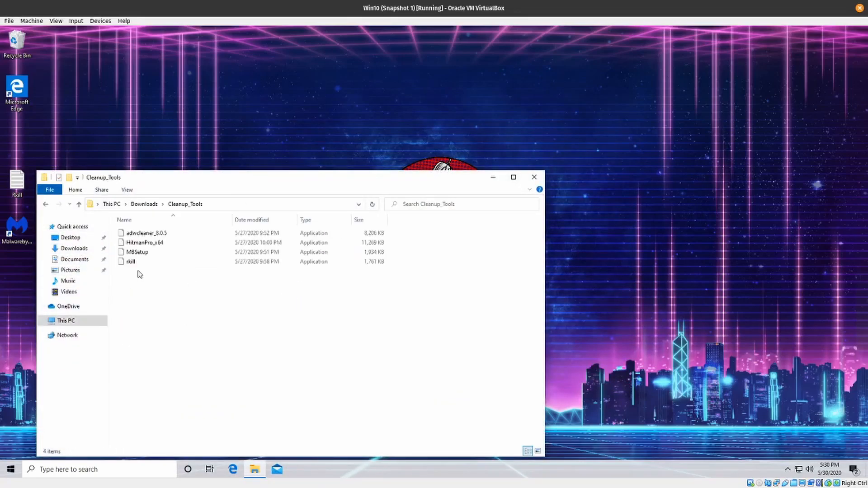
double_click(142, 235)
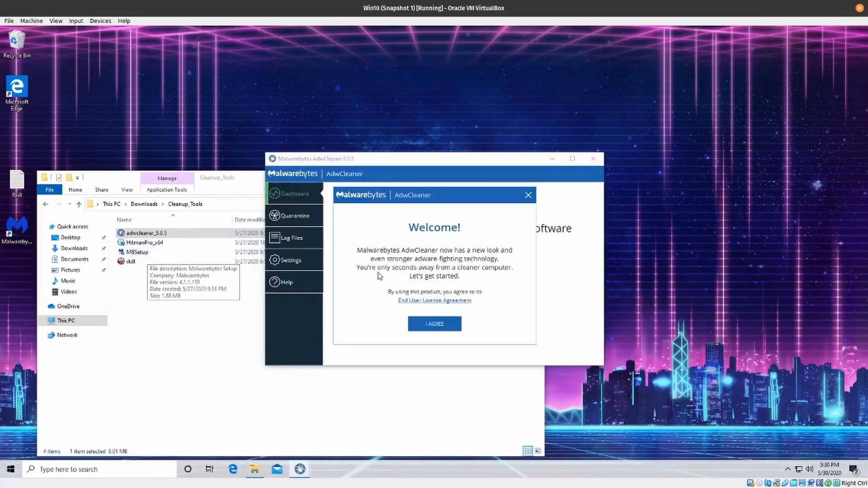
left_click(425, 325)
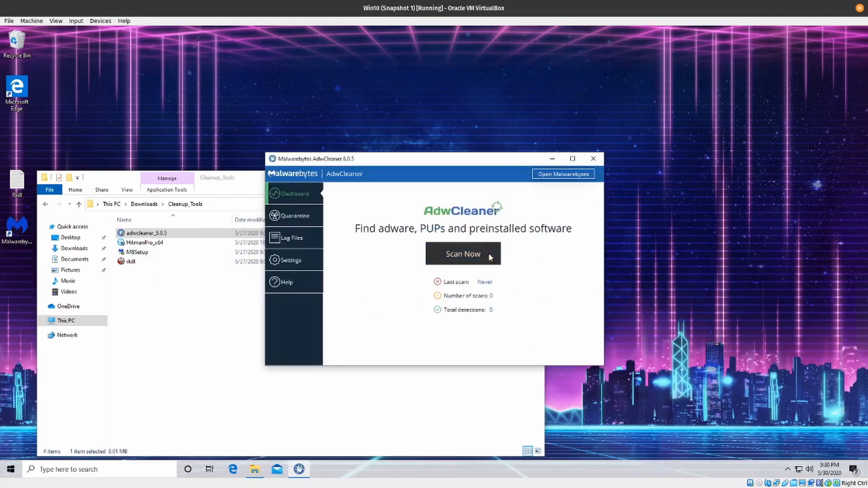
left_click(462, 261)
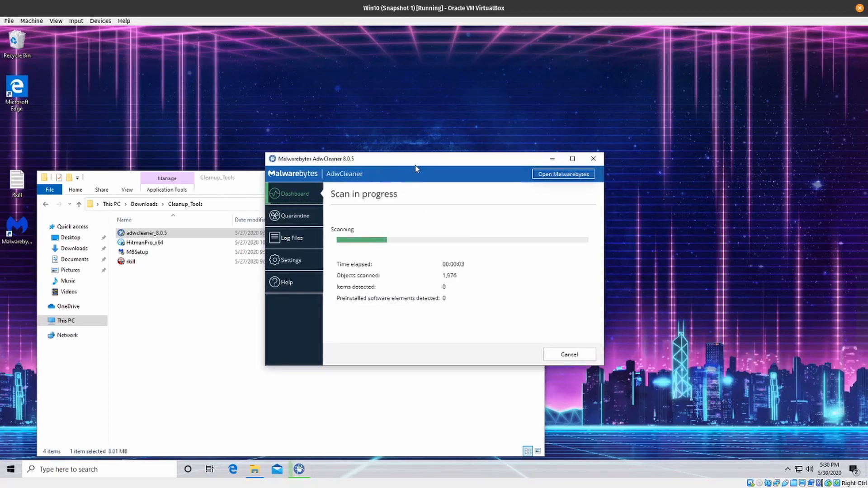
Step: Expand the PUP.Optional.Legacy result in AdwCleaner, quarantine its WinZip folders and restart the computer to finish cleaning
left_click_drag(412, 163, 485, 93)
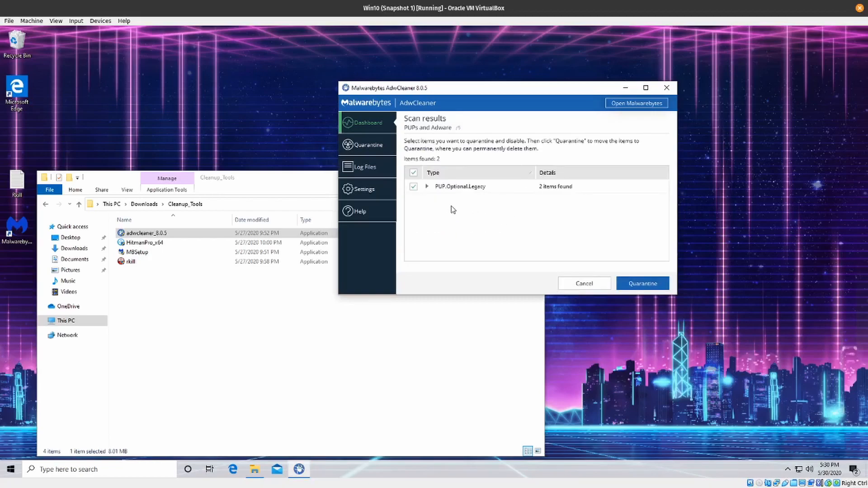
left_click(427, 186)
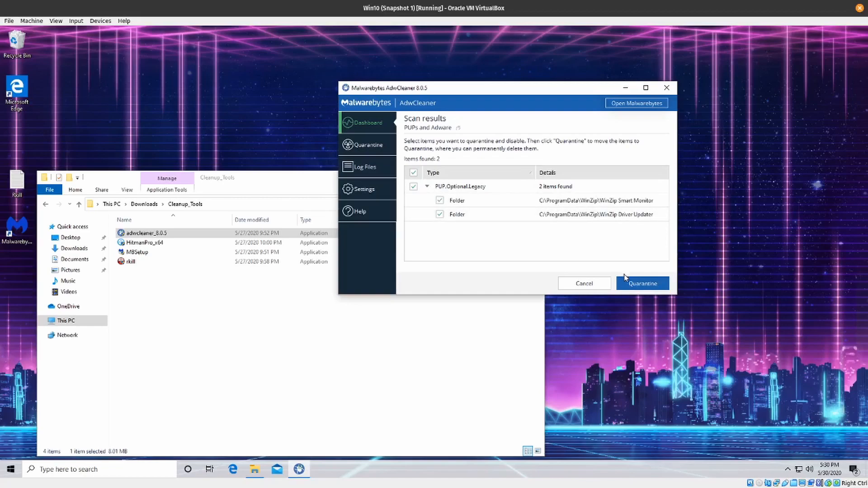
left_click(642, 279)
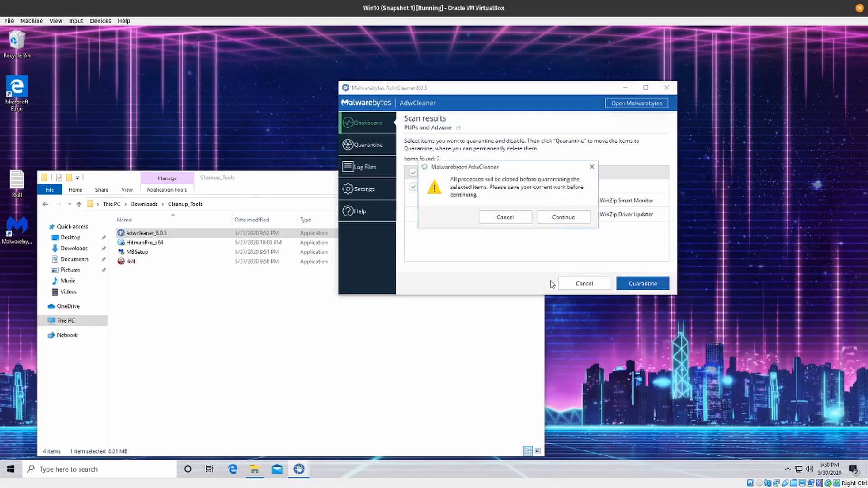
left_click(549, 218)
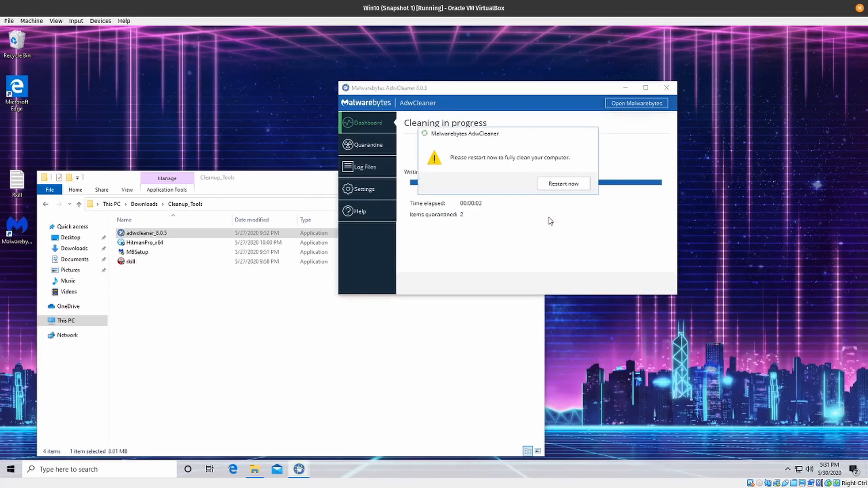
left_click(548, 183)
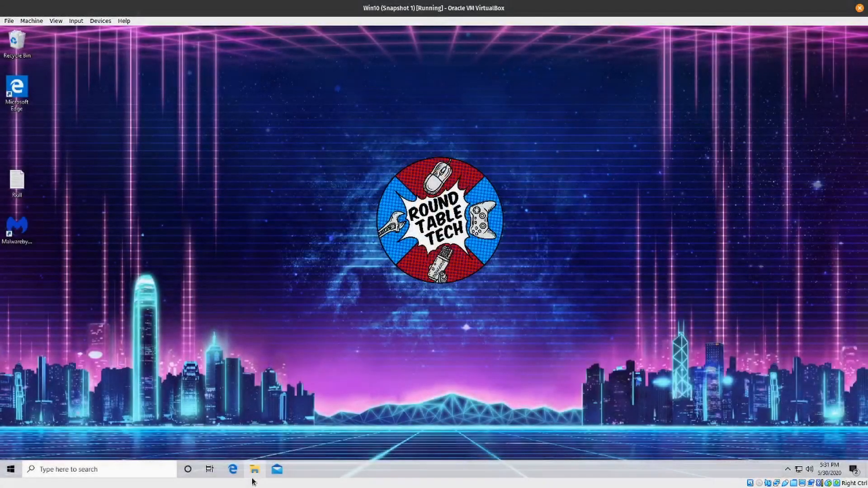
Step: Launch HitmanPro_x64 from the Cleanup_Tools folder in Downloads, allowing it to make changes to the device
key("super+e")
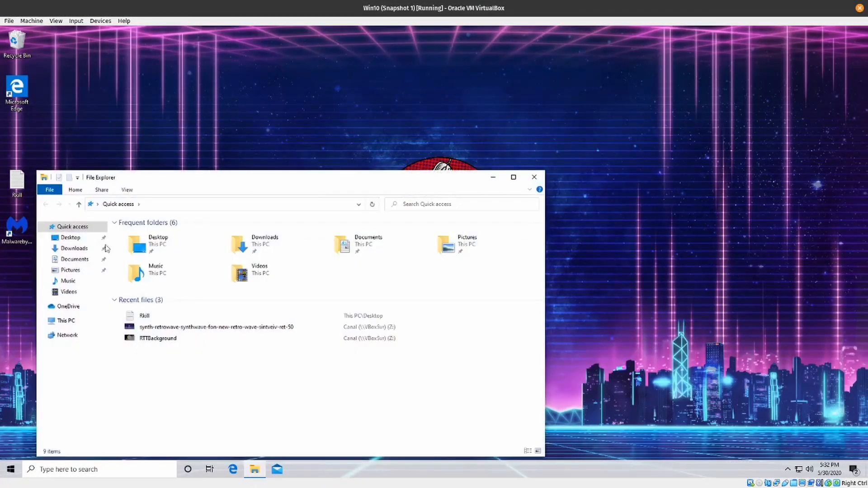
left_click(74, 248)
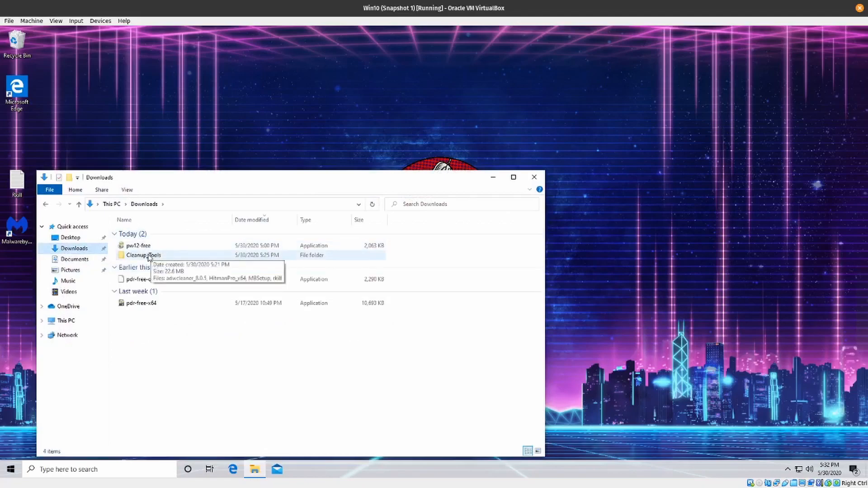
double_click(137, 253)
left_click(142, 242)
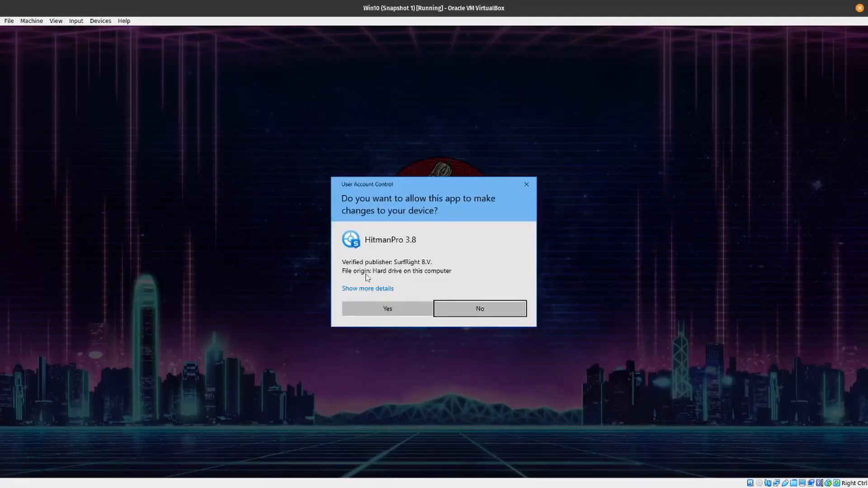
left_click(387, 306)
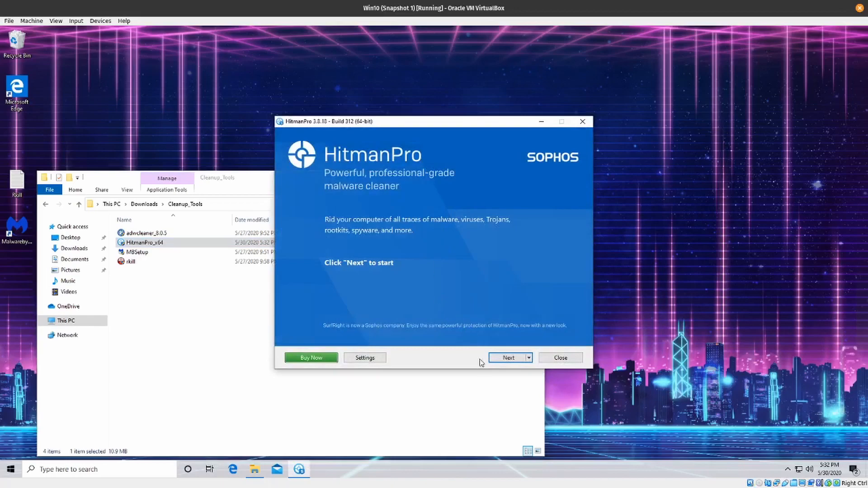
Step: Accept the HitmanPro license terms and start a one-time scan without storing a copy, minimizing the Cleanup_Tools window
left_click(495, 356)
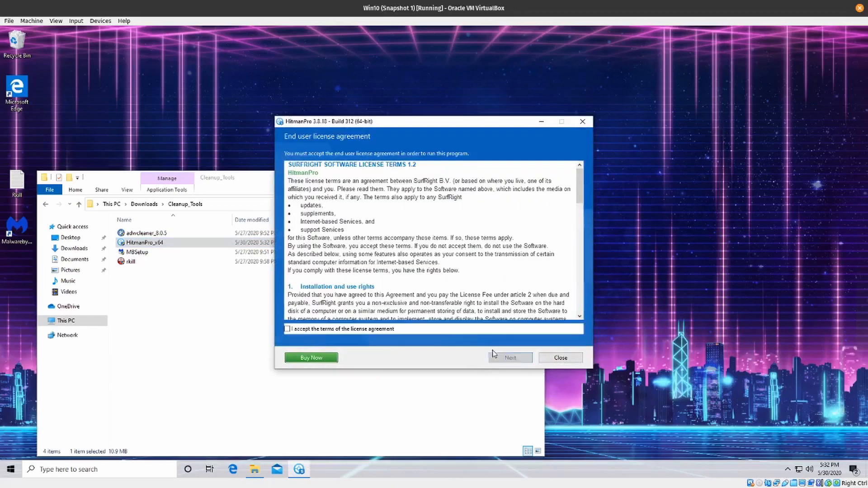
left_click(288, 330)
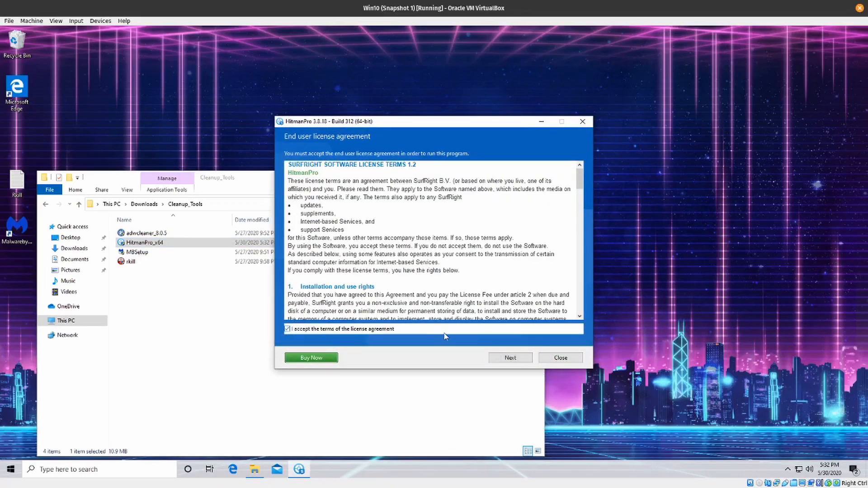
left_click(498, 357)
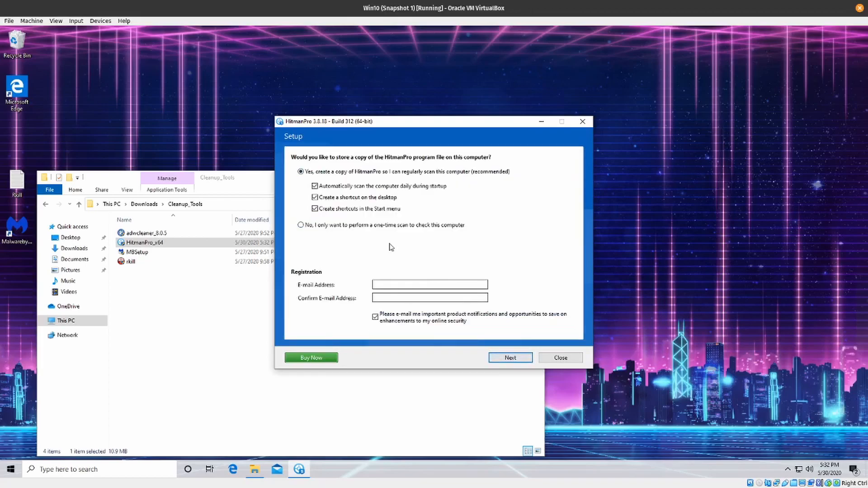
left_click(301, 226)
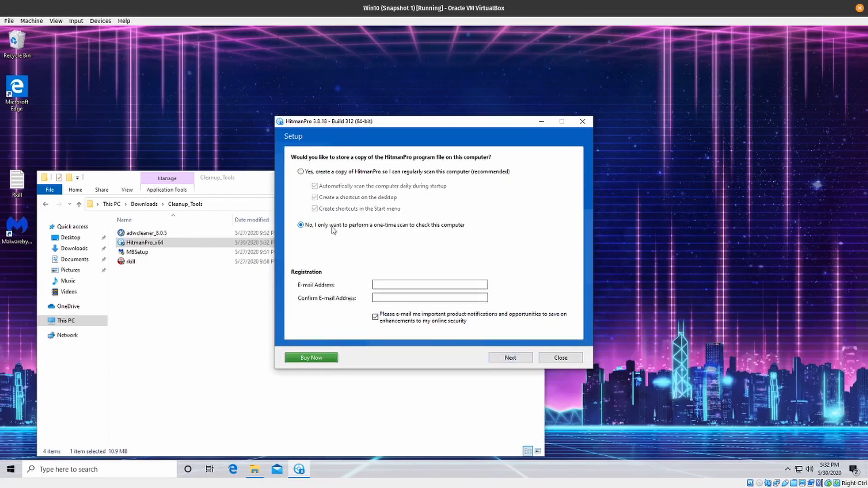
left_click(501, 358)
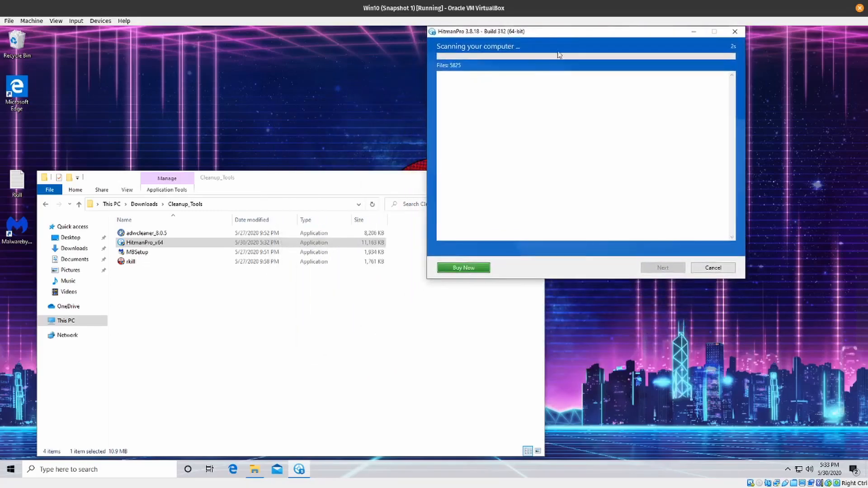
left_click(358, 178)
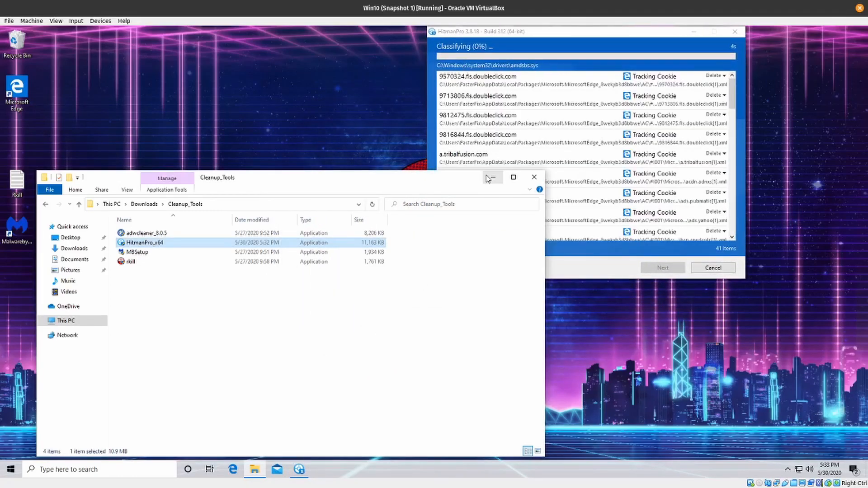
left_click(496, 176)
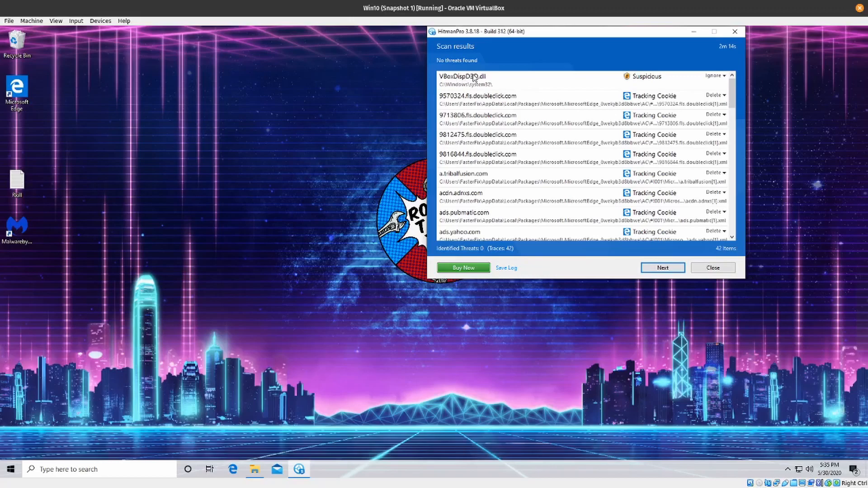
Step: Review the HitmanPro scan results, delete the listed tracking cookies and close the program
scroll(700, 162, "down", 1)
scroll(699, 162, "down", 3)
scroll(699, 162, "down", 7)
scroll(700, 162, "down", 7)
scroll(699, 161, "down", 7)
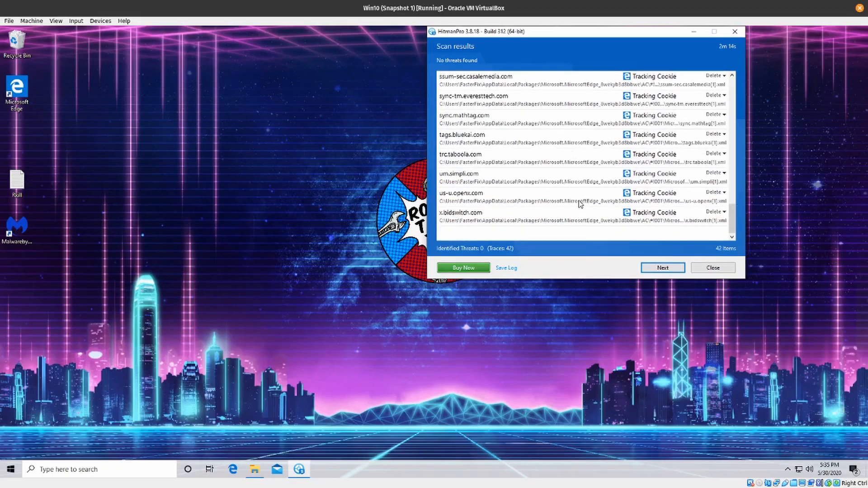
left_click(650, 270)
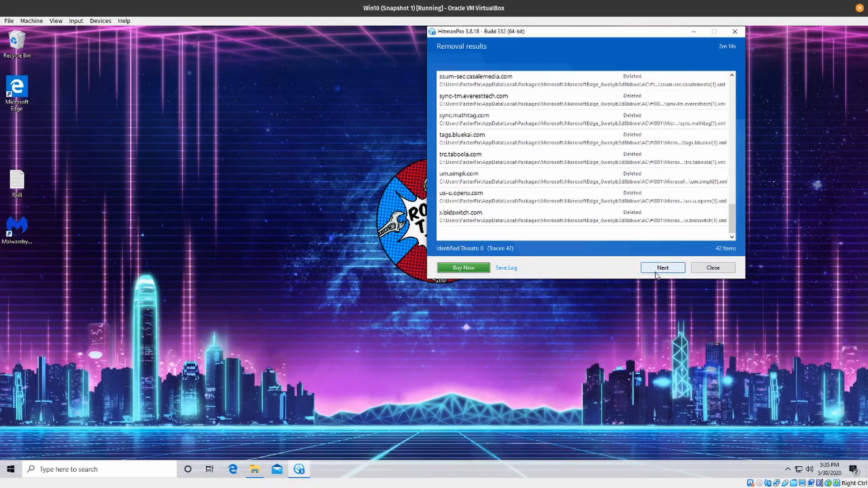
left_click(658, 269)
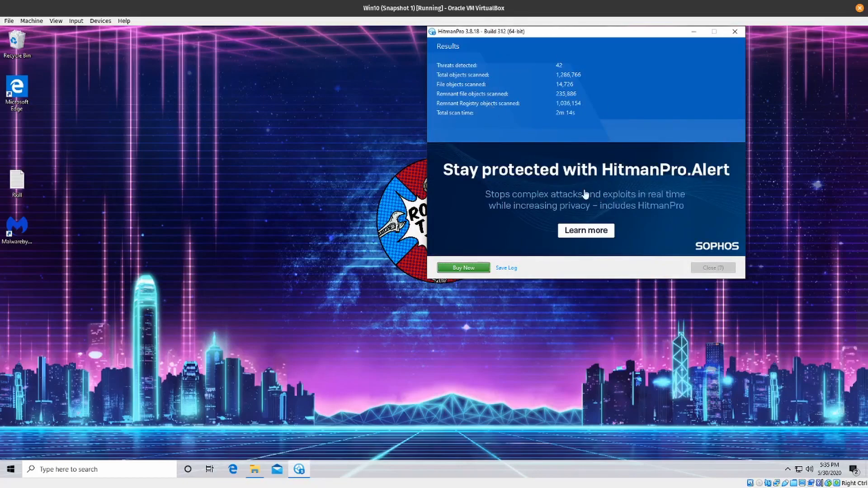
left_click(711, 268)
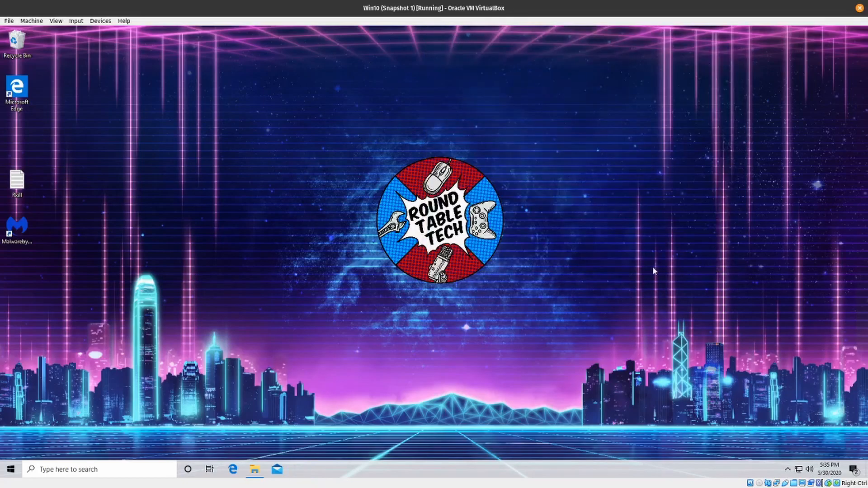
Step: Review the full installed apps list in the Apps & features settings, with the window maximized, for leftover unwanted programs
left_click(10, 471)
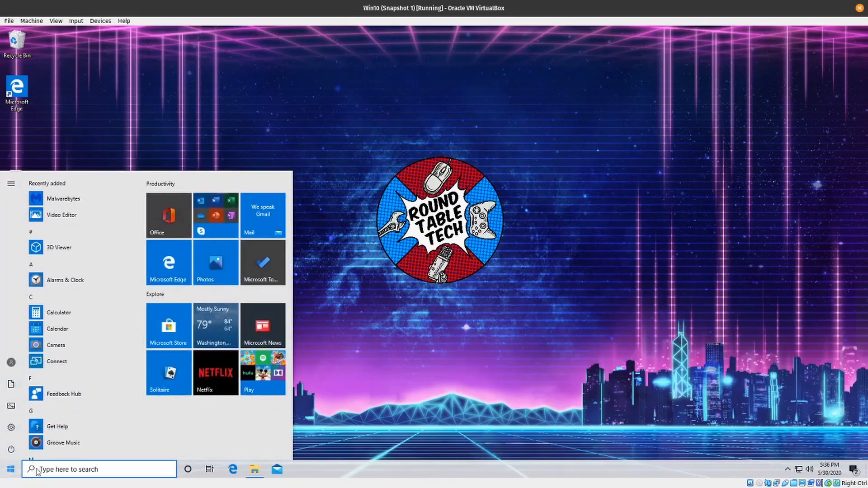
left_click(13, 428)
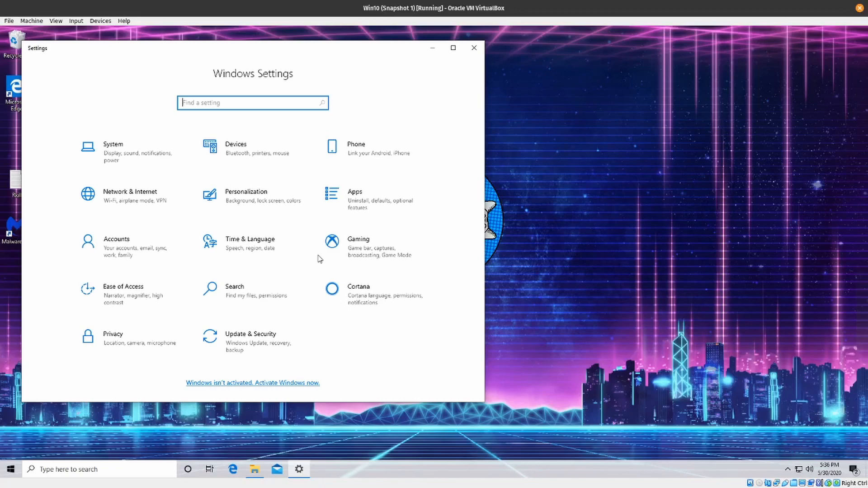
left_click(365, 200)
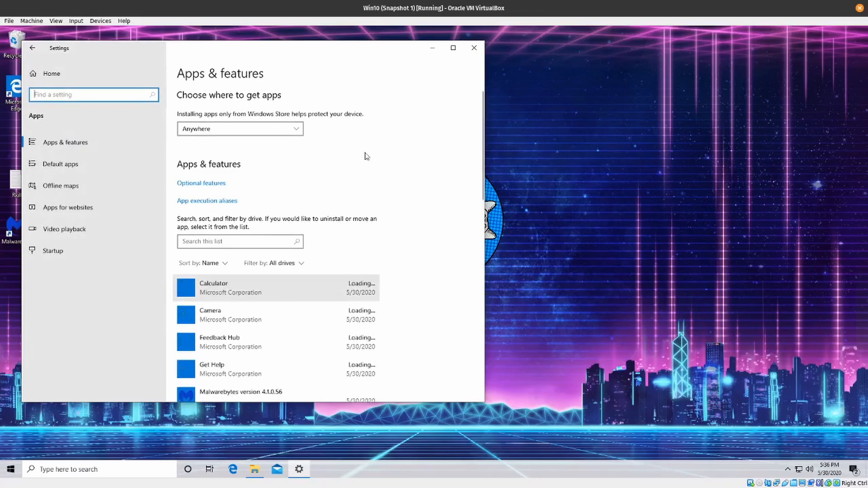
left_click(453, 47)
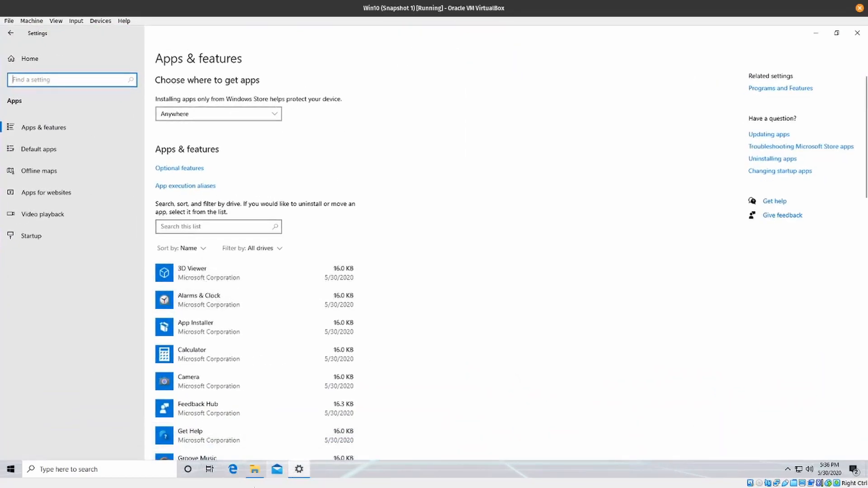
scroll(244, 362, "down", 15)
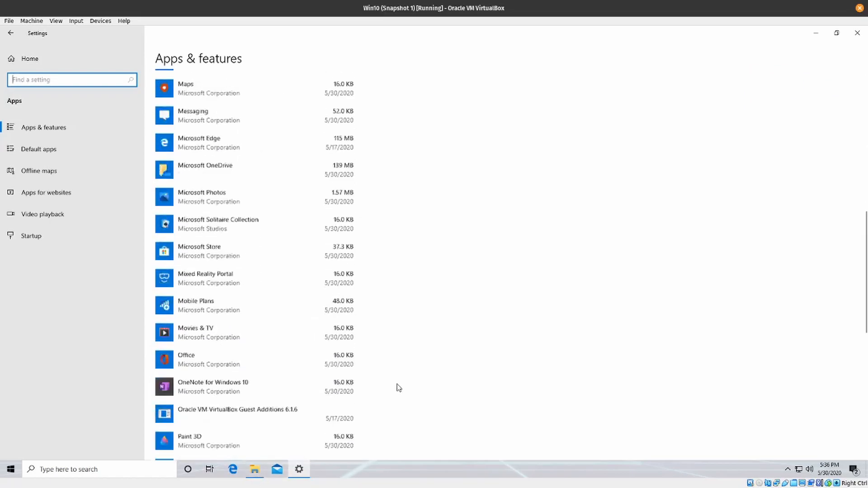
scroll(399, 388, "down", 3)
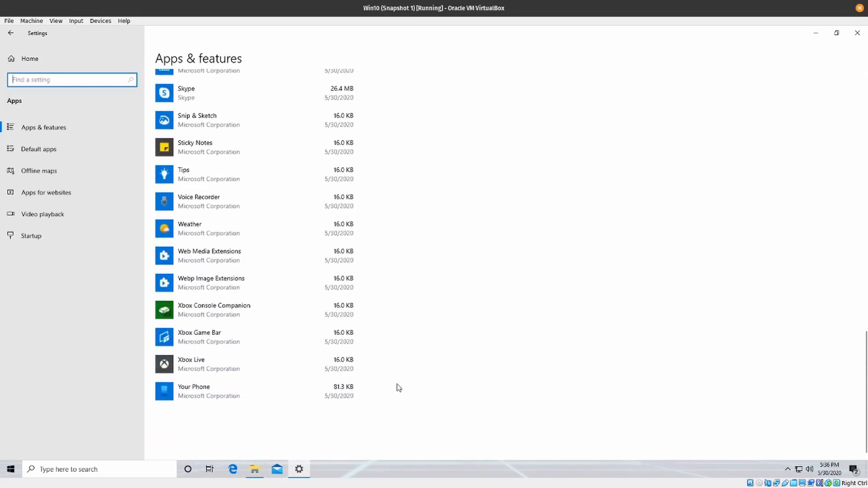
scroll(350, 285, "up", 3)
scroll(351, 286, "up", 3)
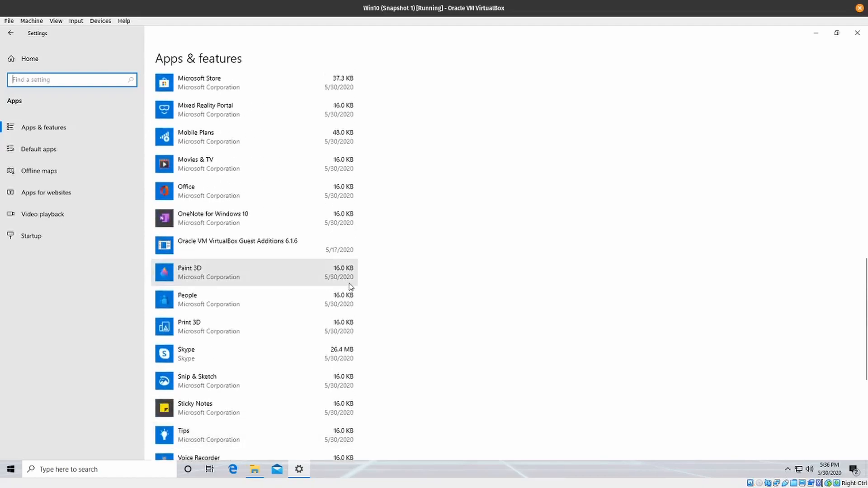
scroll(351, 285, "up", 15)
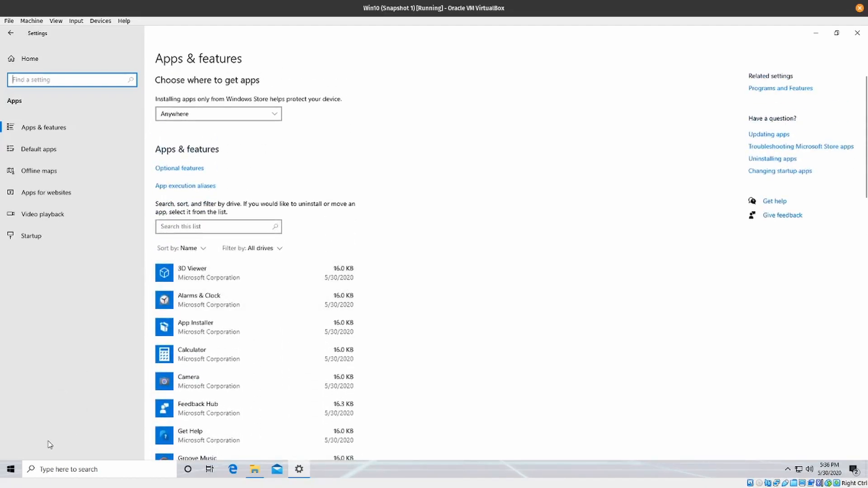
Step: Run appwiz.cpl to check the installed programs in Programs and Features, then close it and the Settings window
left_click(17, 474)
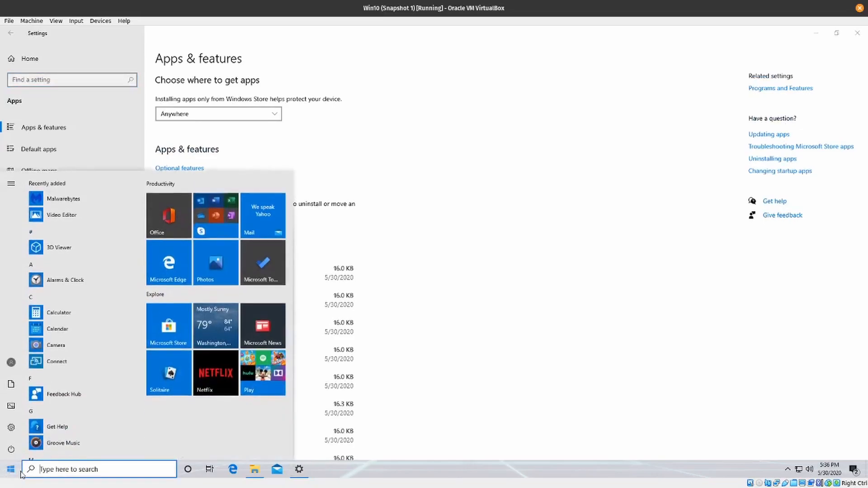
type("appw")
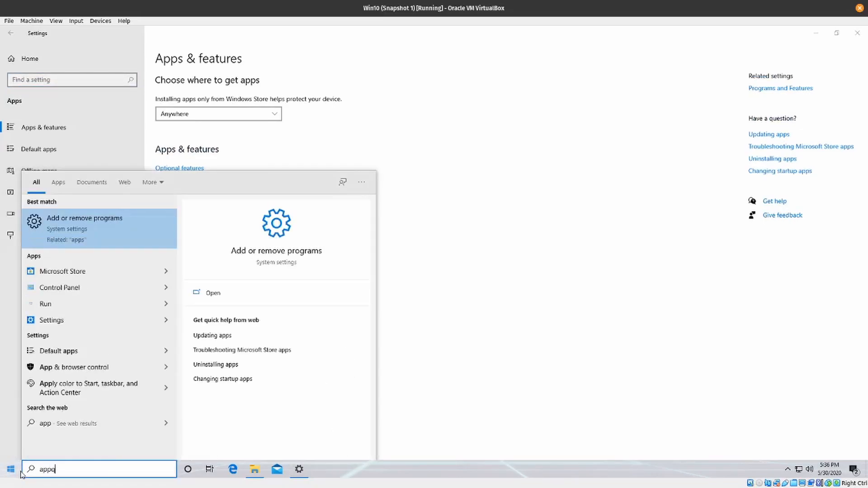
type("i")
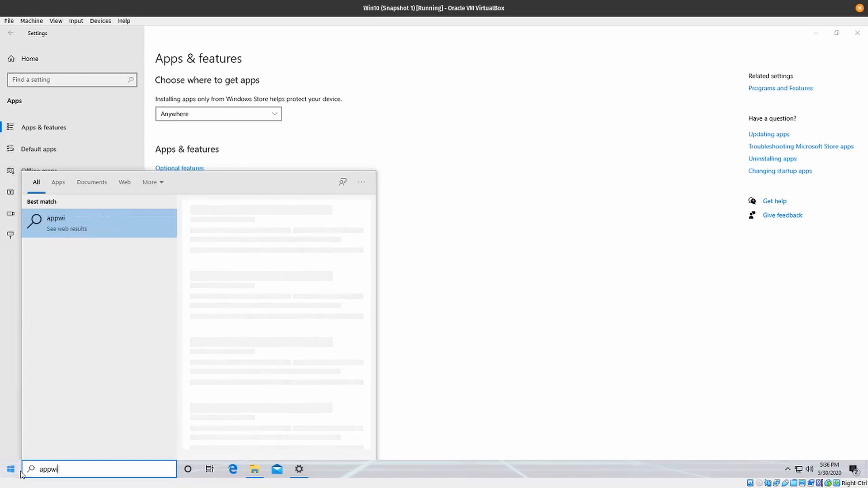
type("z")
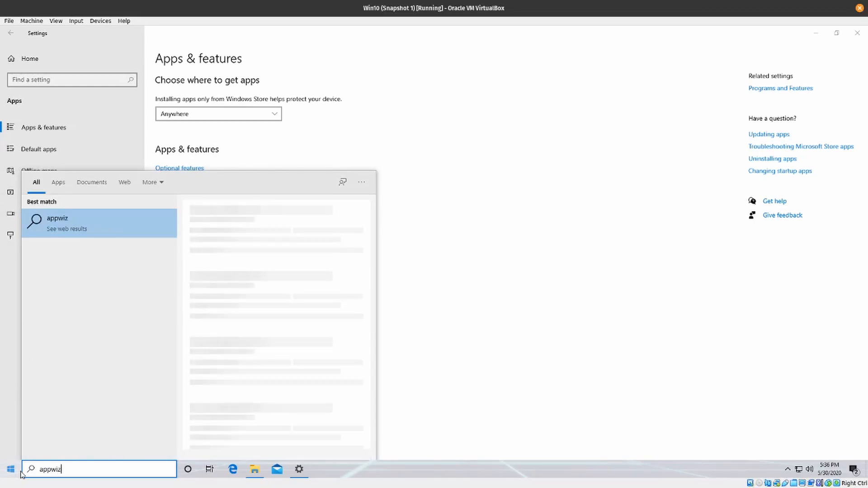
type(".cpl")
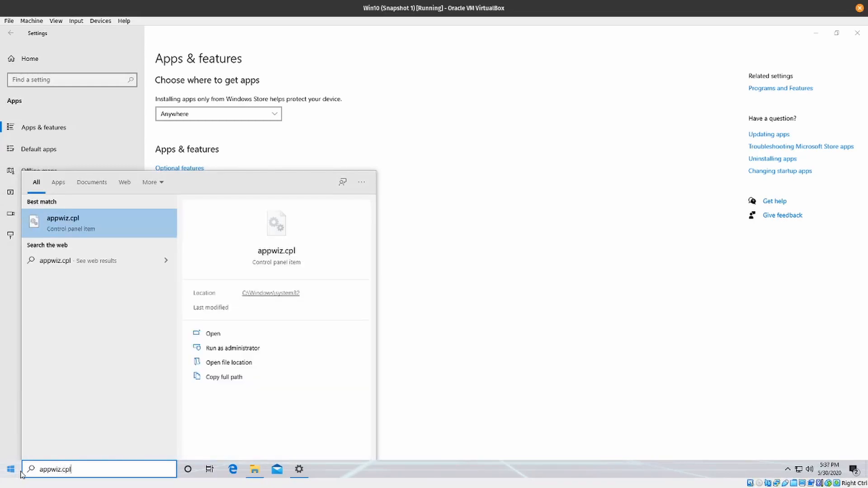
key("Return")
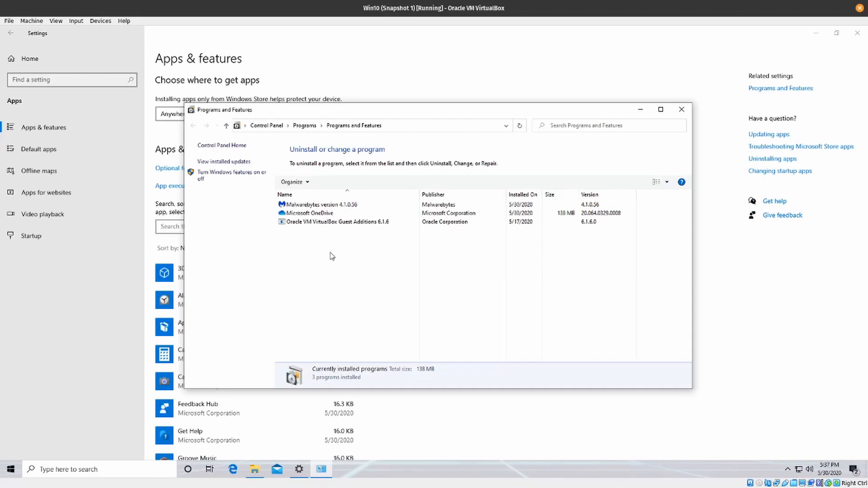
left_click(681, 113)
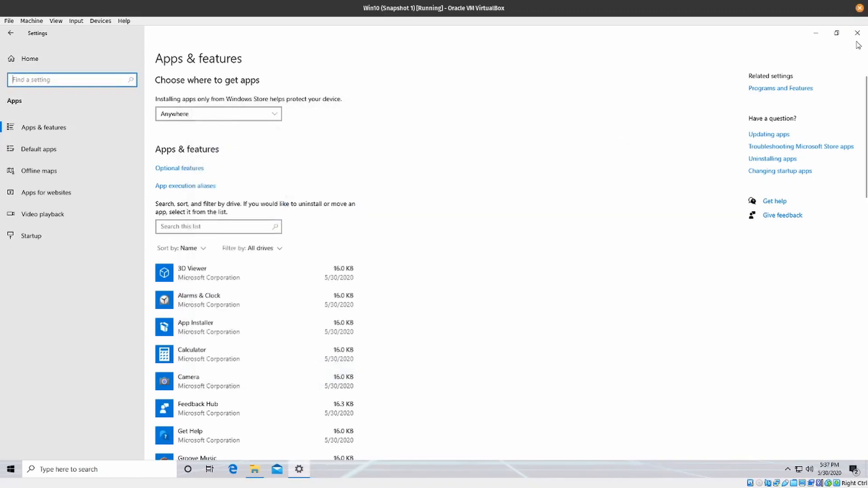
left_click(857, 35)
Step: Open Task Manager in its detailed view and check the startup programs, moving the window toward the middle of the desktop
right_click(357, 467)
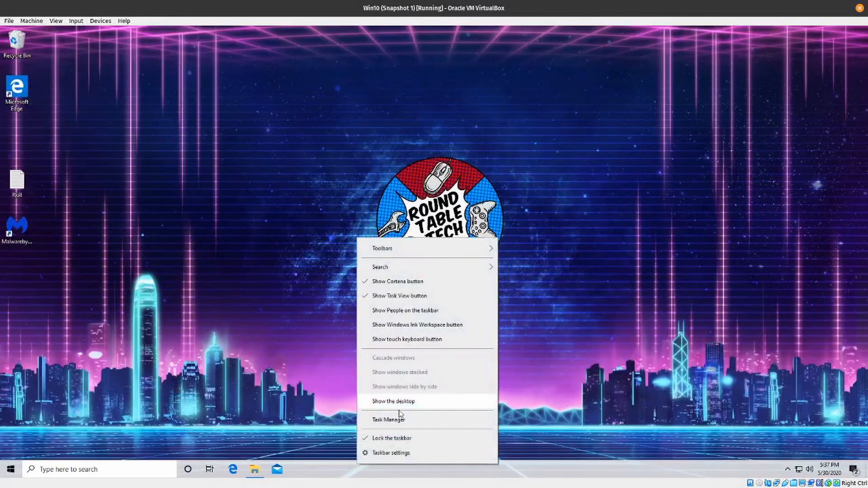
right_click(337, 472)
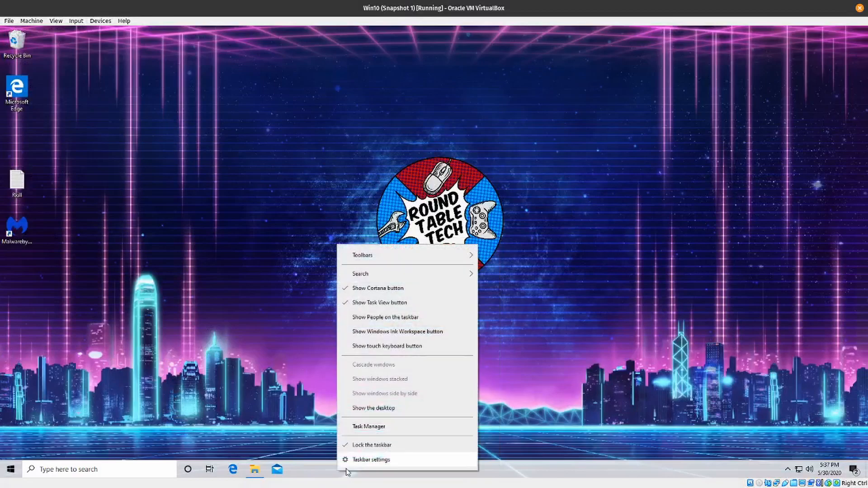
left_click(378, 427)
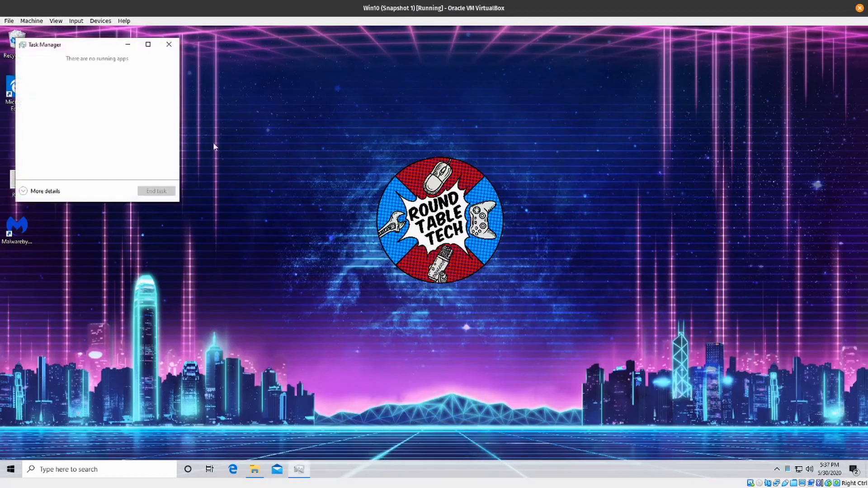
left_click(42, 193)
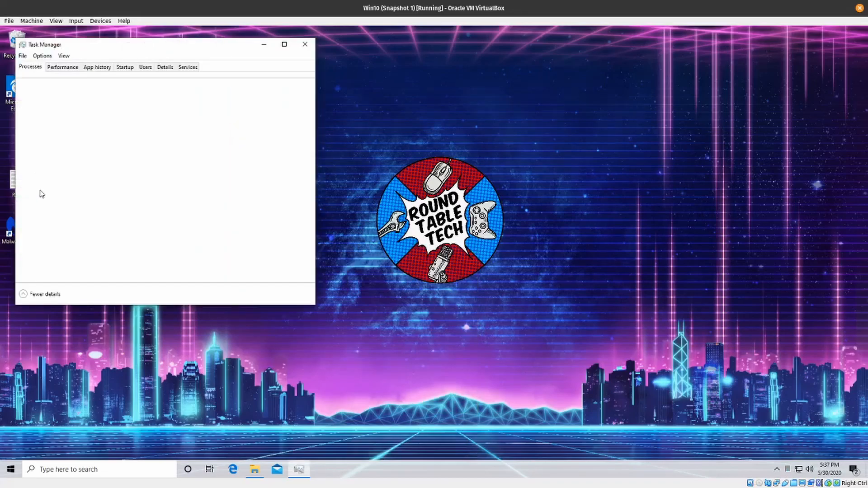
left_click(126, 68)
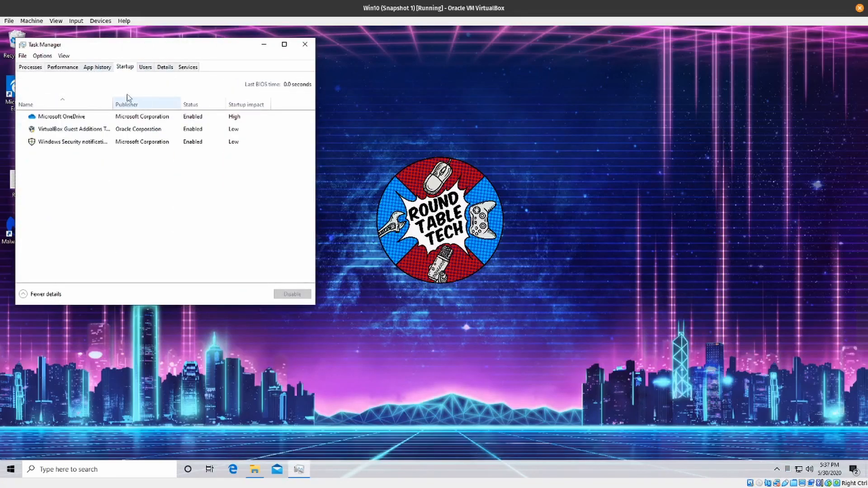
left_click_drag(148, 49, 360, 79)
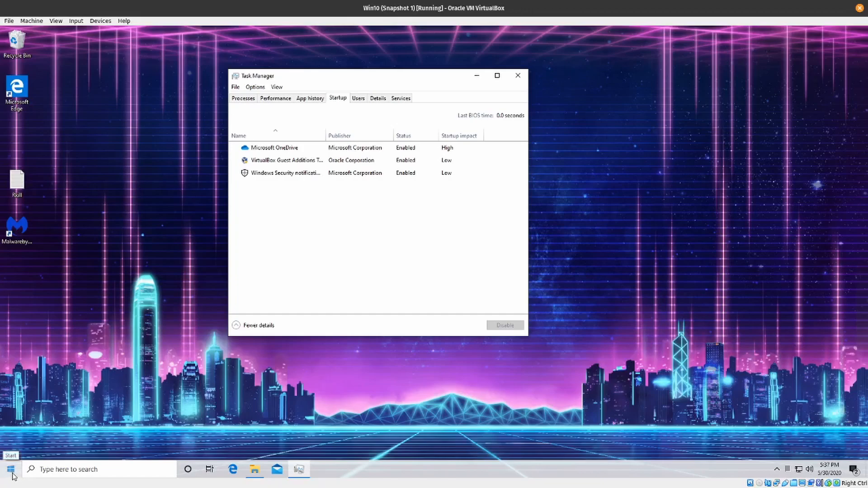
Step: Launch Task Scheduler by searching for "sche", maximize it and show the Task Scheduler Library to check for scheduled tasks
left_click(78, 472)
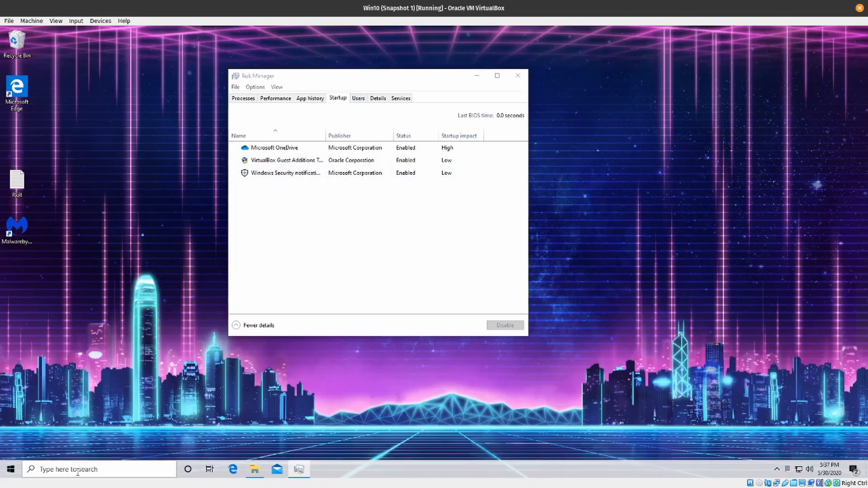
type("sche")
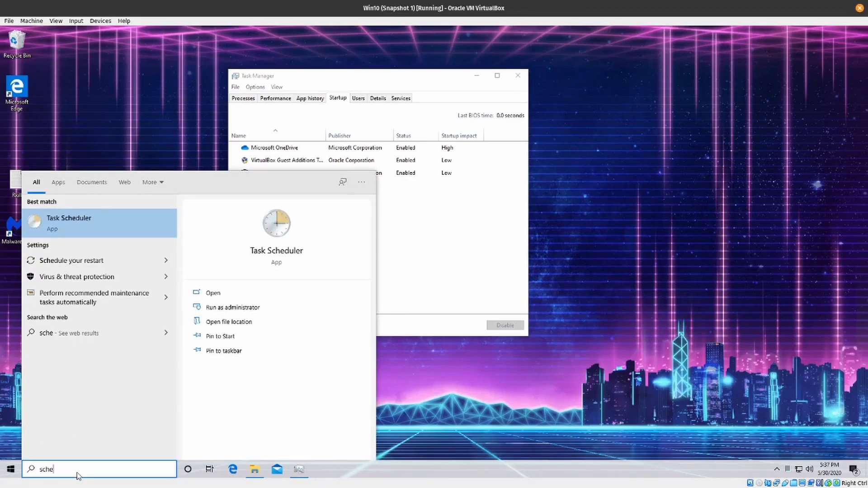
key("Escape")
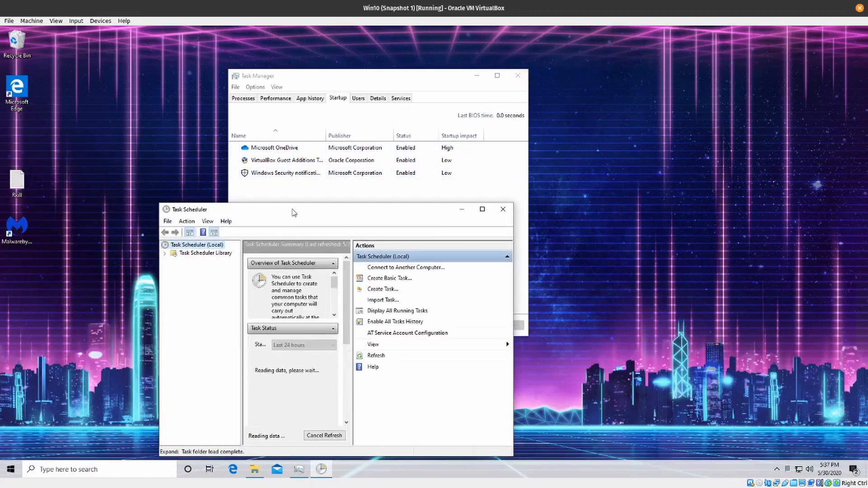
double_click(278, 211)
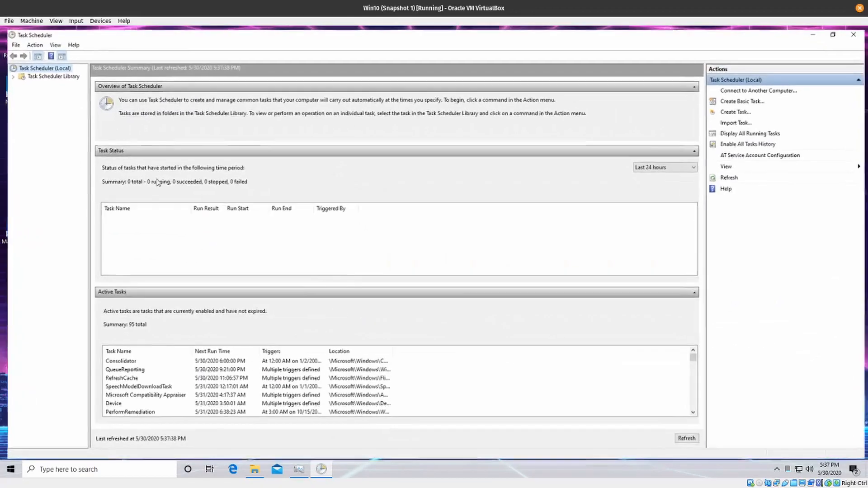
left_click(32, 76)
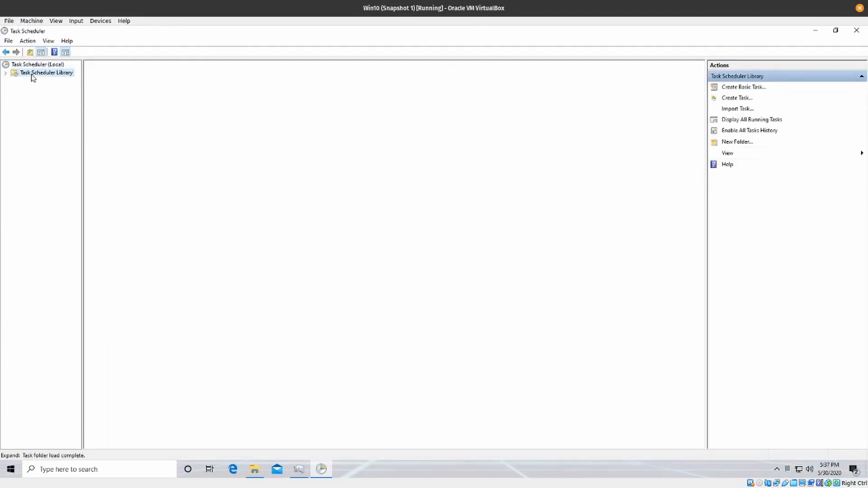